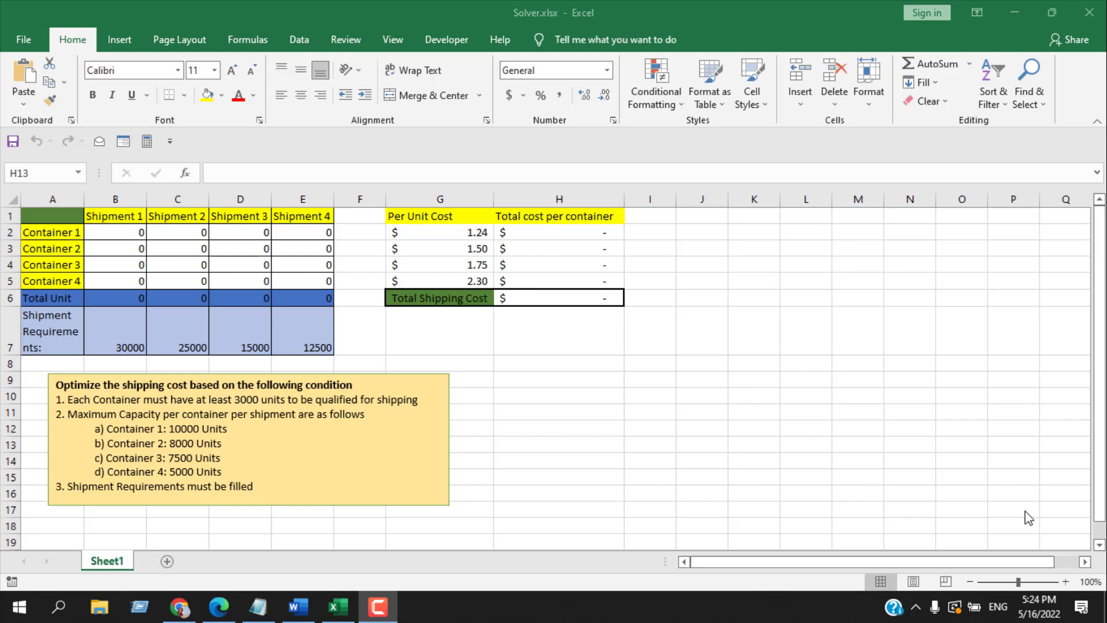
From the Developer tab, tick Solver Add-in in the Excel Add-ins list, then cancel without loading it.
click(447, 41)
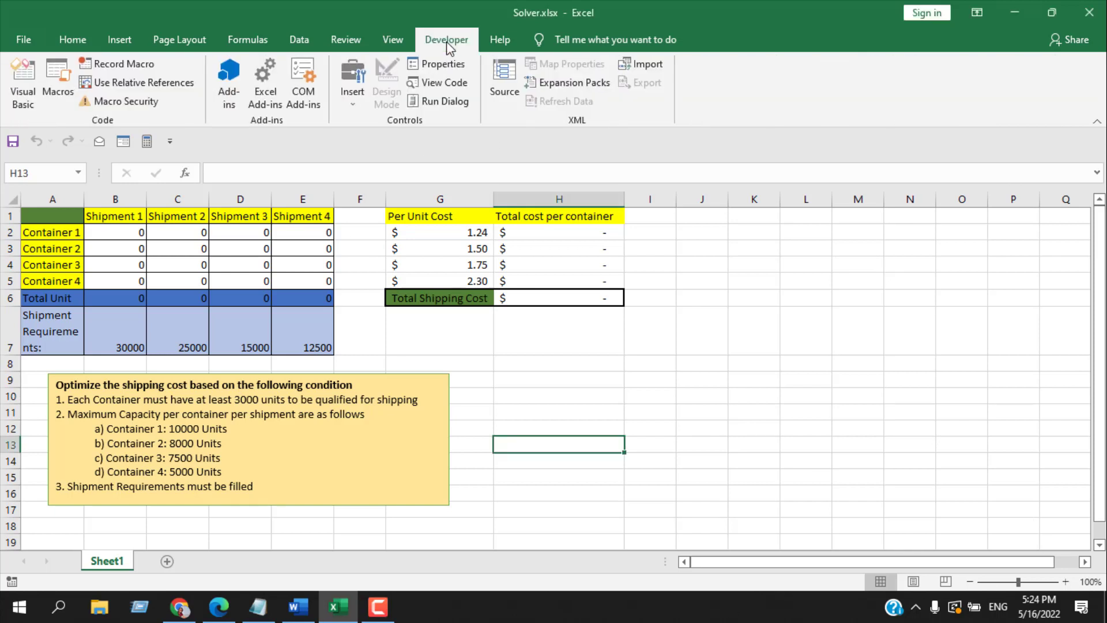
click(271, 104)
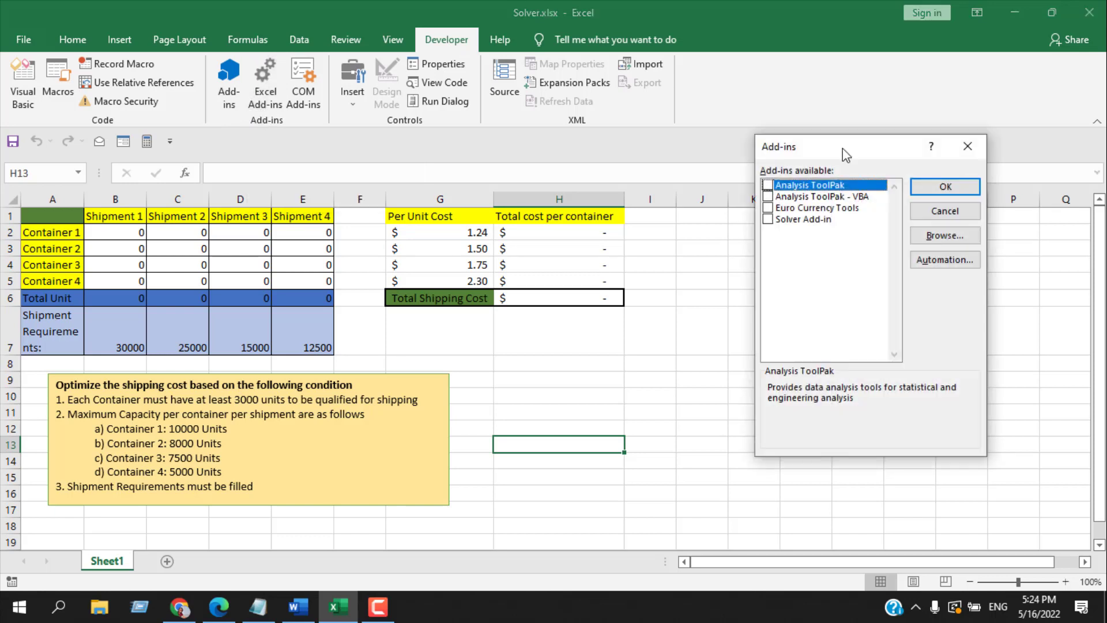
drag(842, 147, 587, 98)
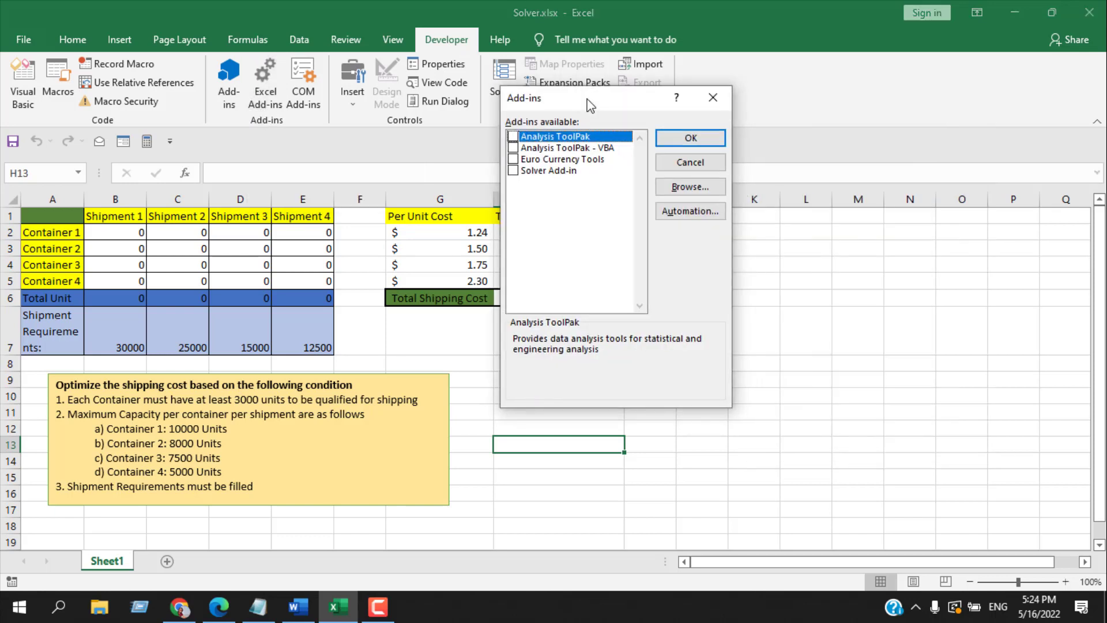
click(512, 170)
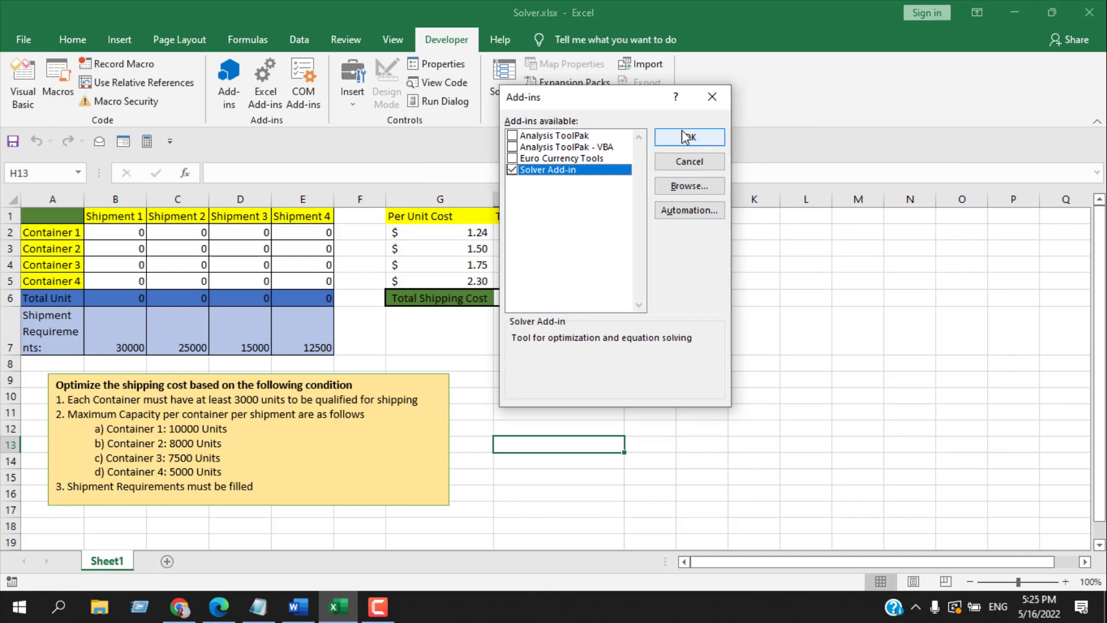
click(694, 166)
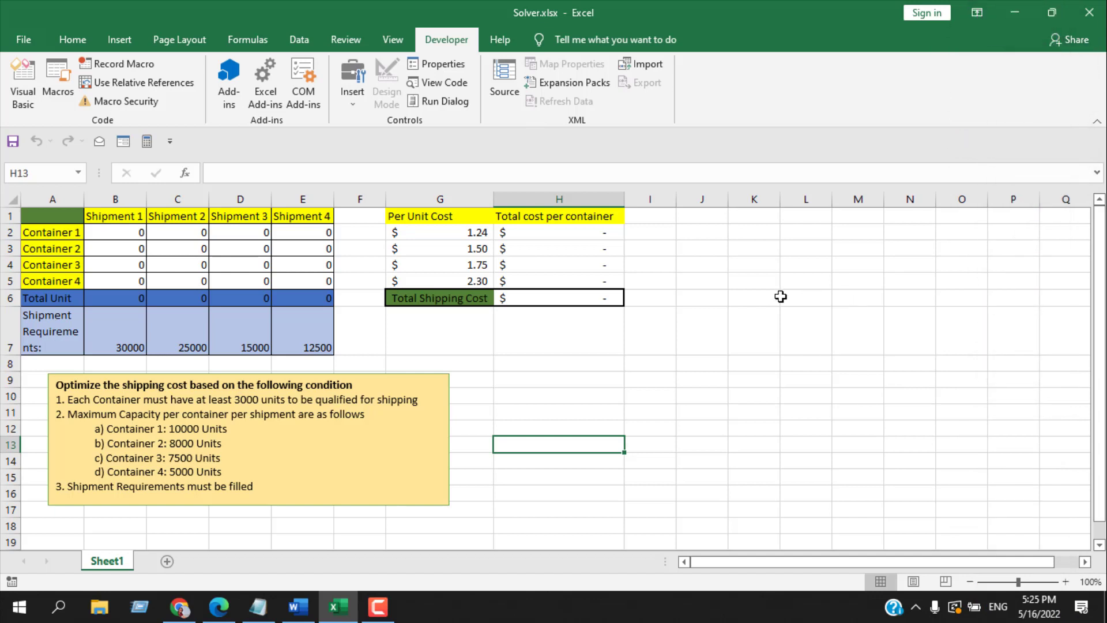
Load Solver Add-in via File > Options > Add-ins, managing Excel Add-ins and ticking Solver.
click(10, 36)
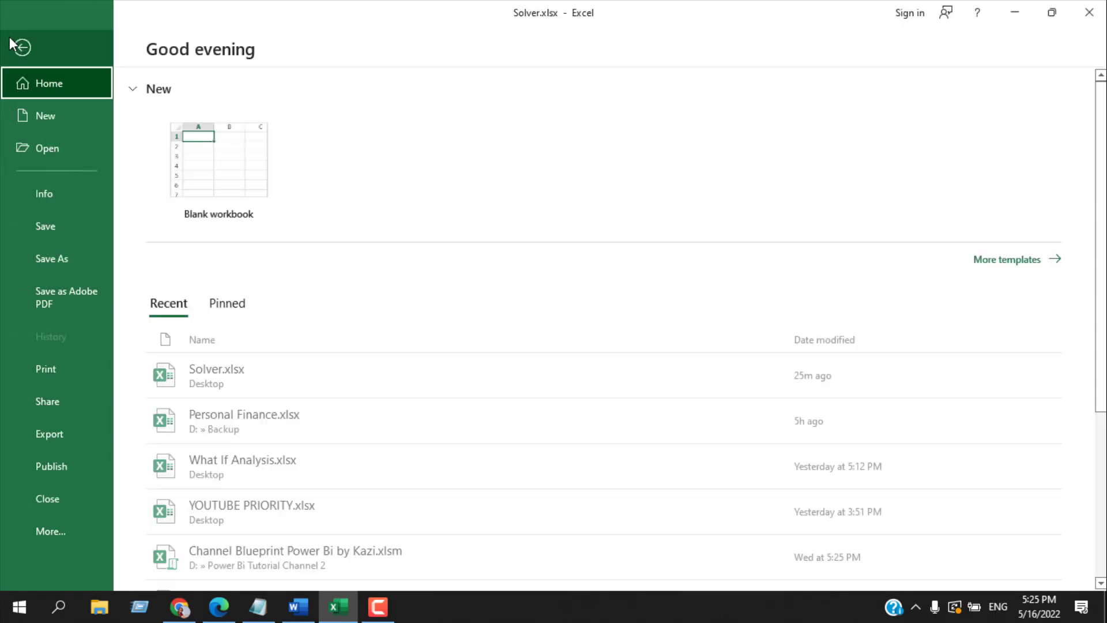
click(56, 539)
click(157, 529)
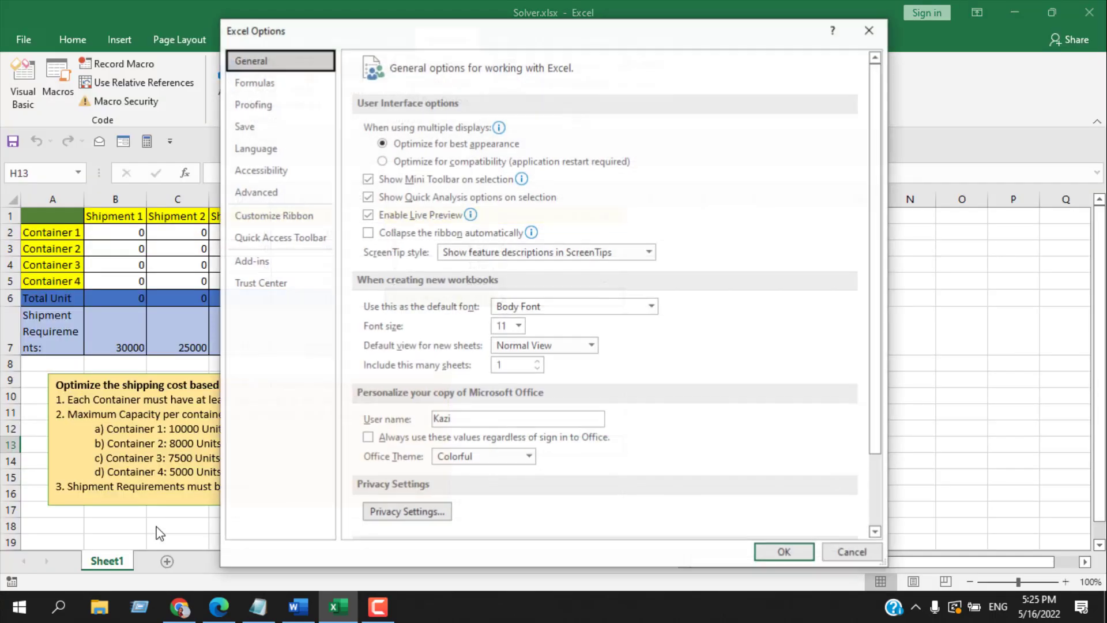
click(273, 261)
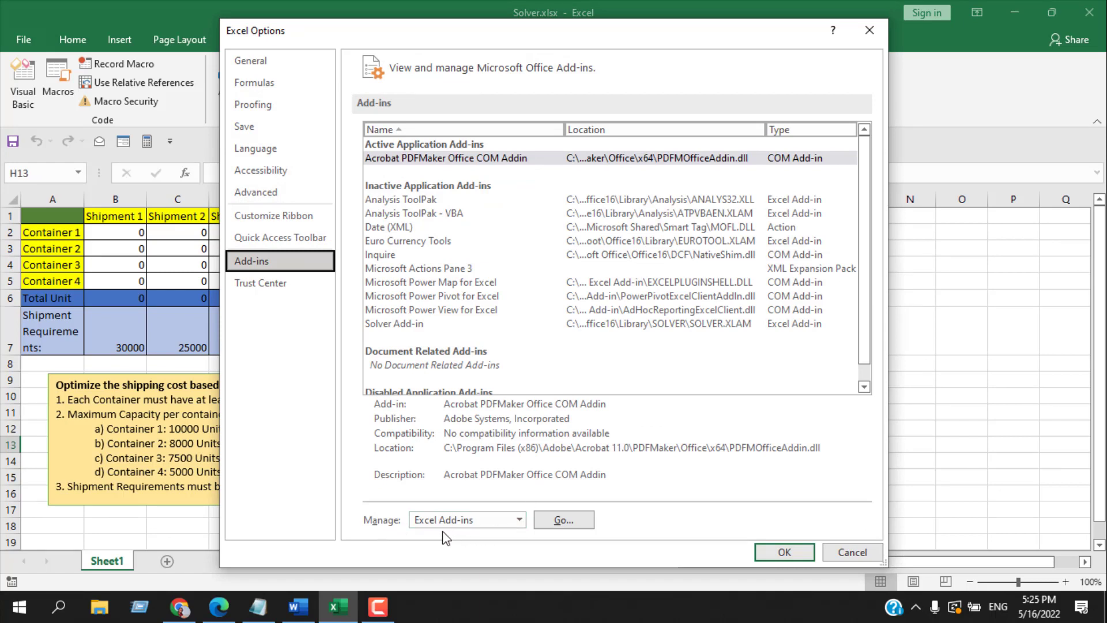
click(518, 520)
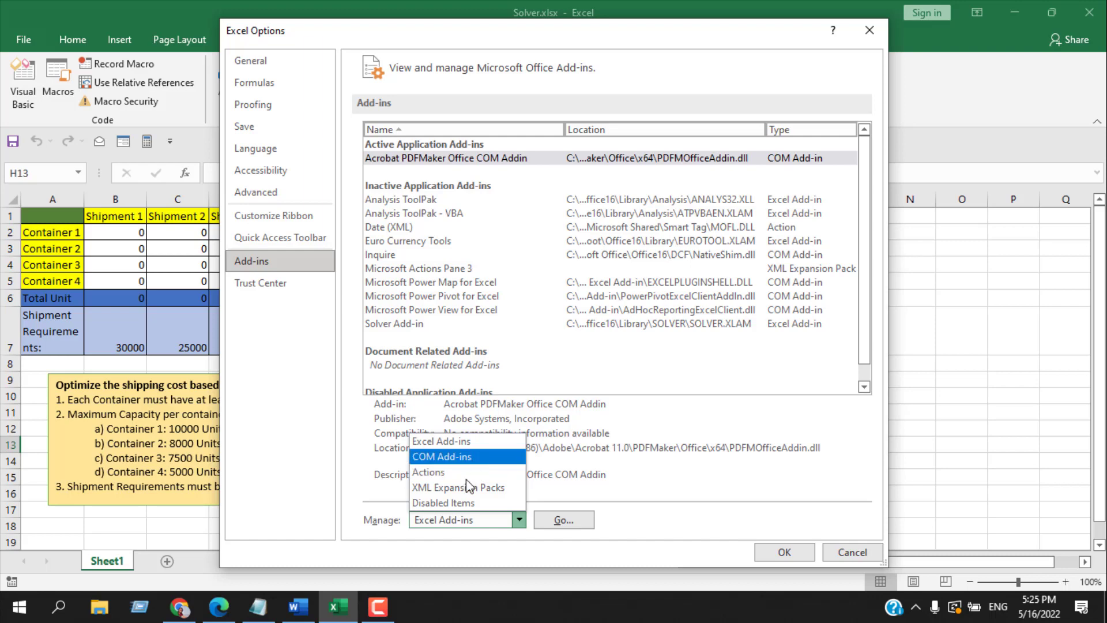
click(486, 525)
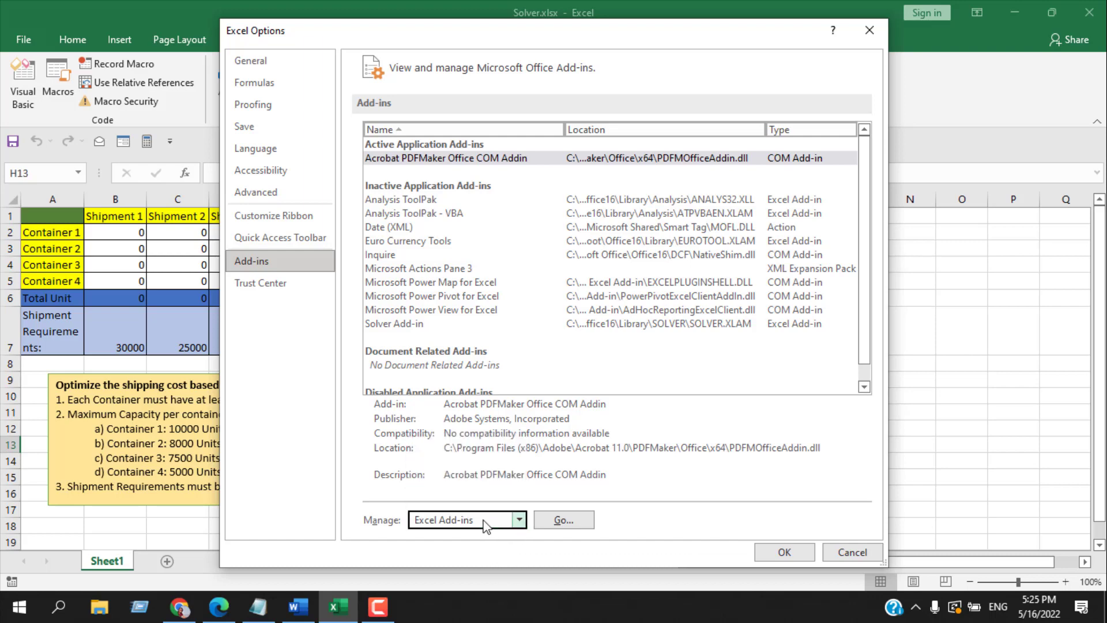
click(551, 521)
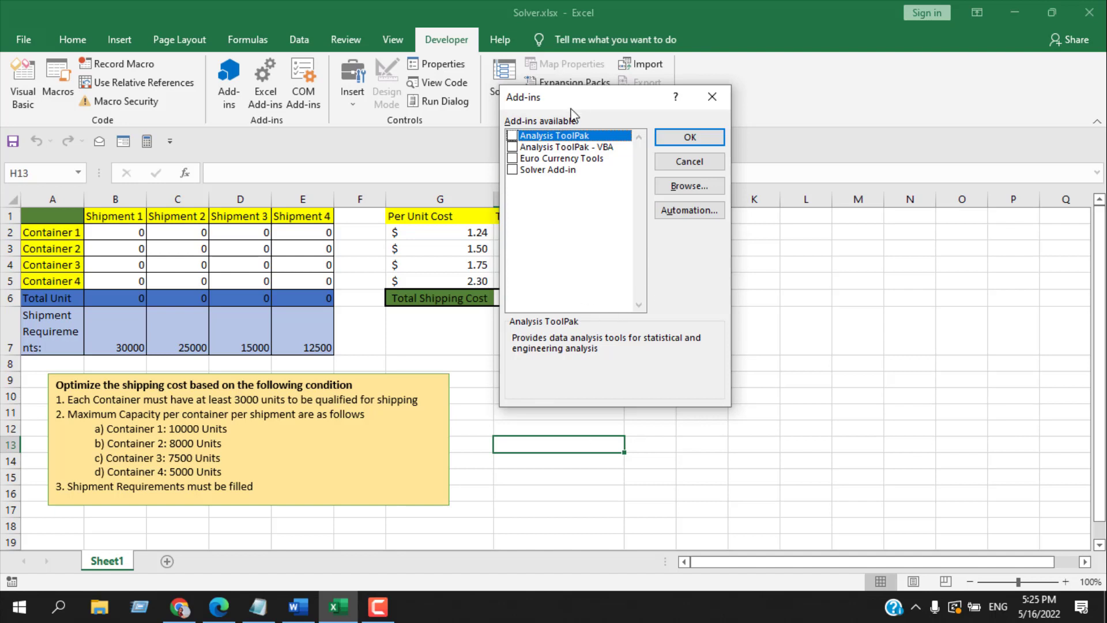
drag(578, 102, 692, 184)
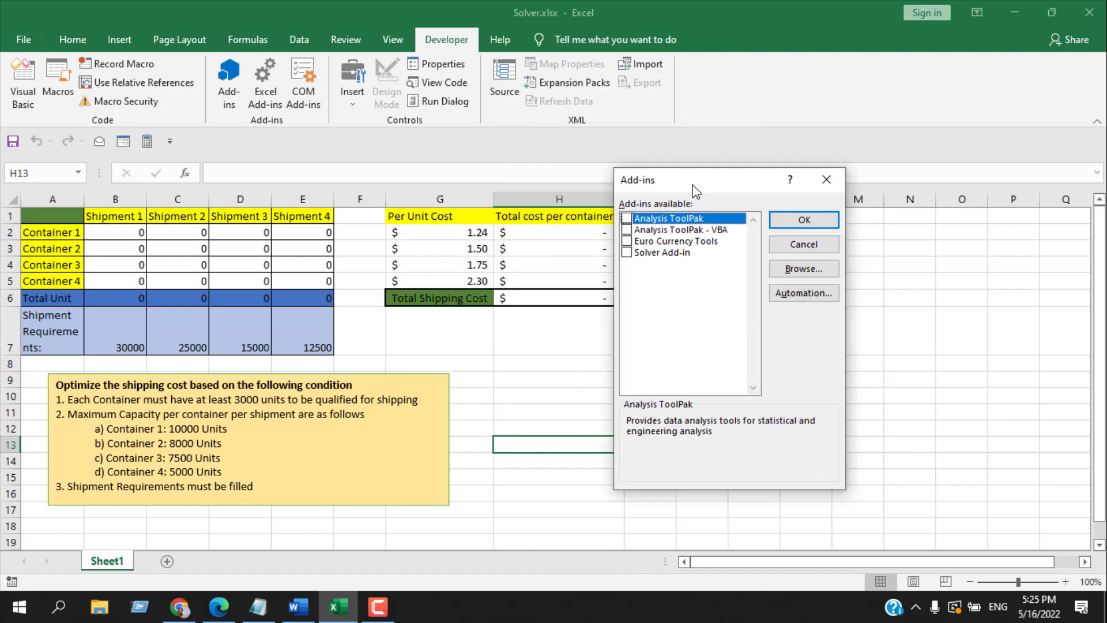
click(627, 252)
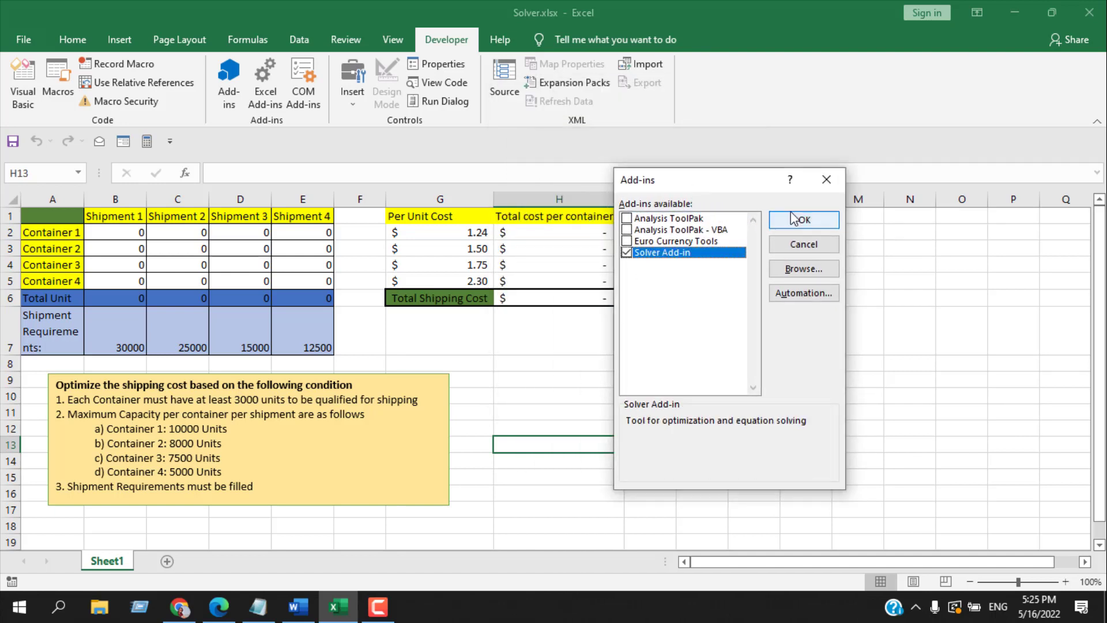
click(794, 230)
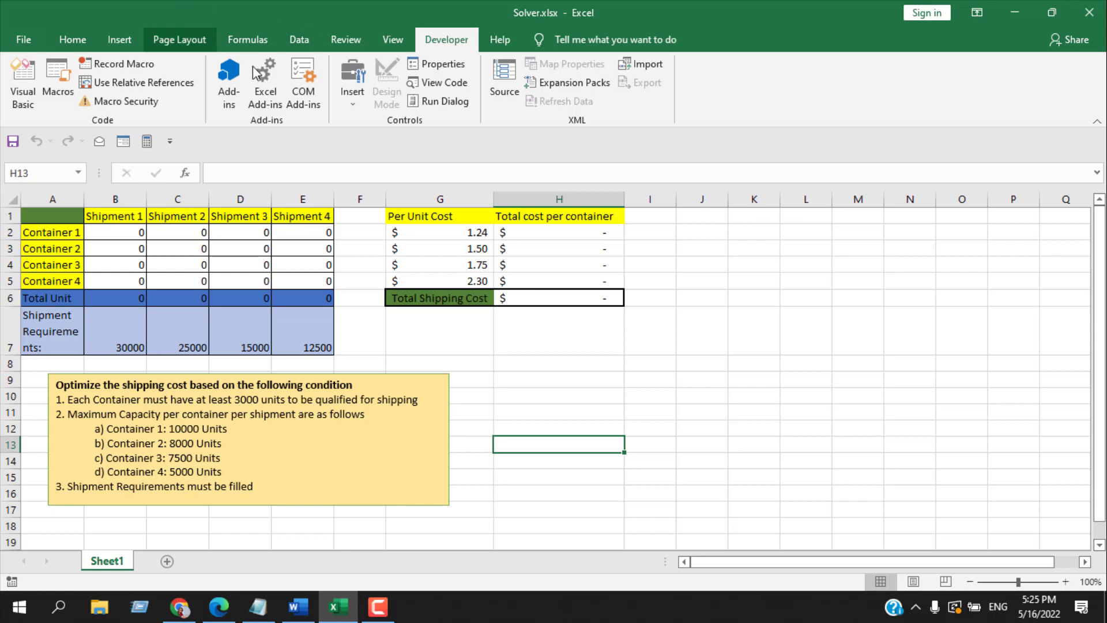
Show the Data tab to confirm Solver appears in Analyze, then select cell L7.
click(295, 40)
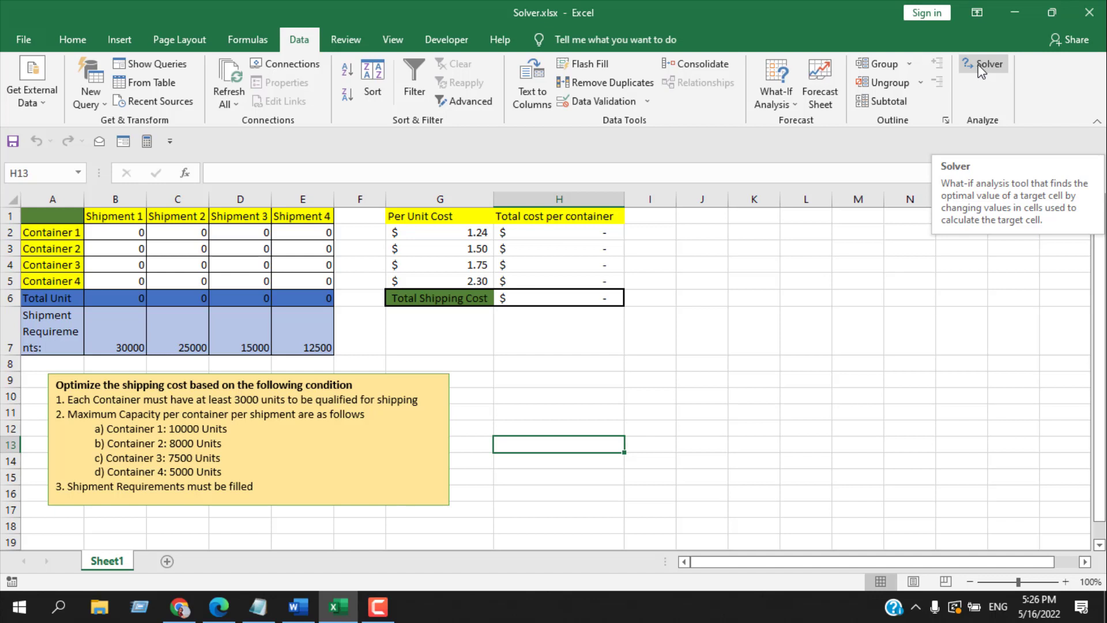
click(801, 324)
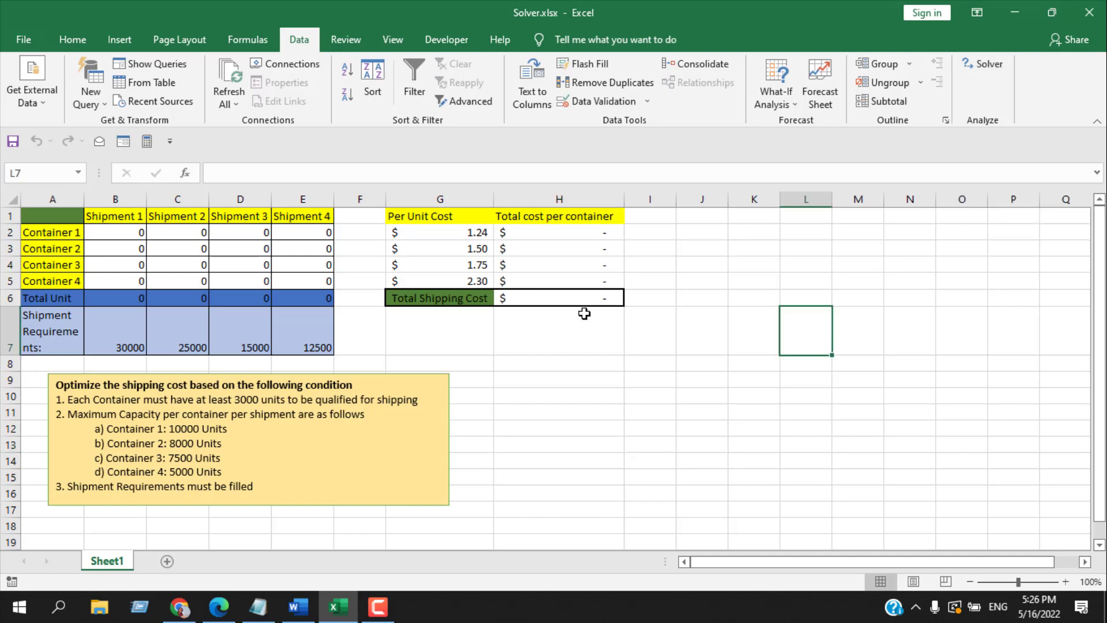
click(558, 297)
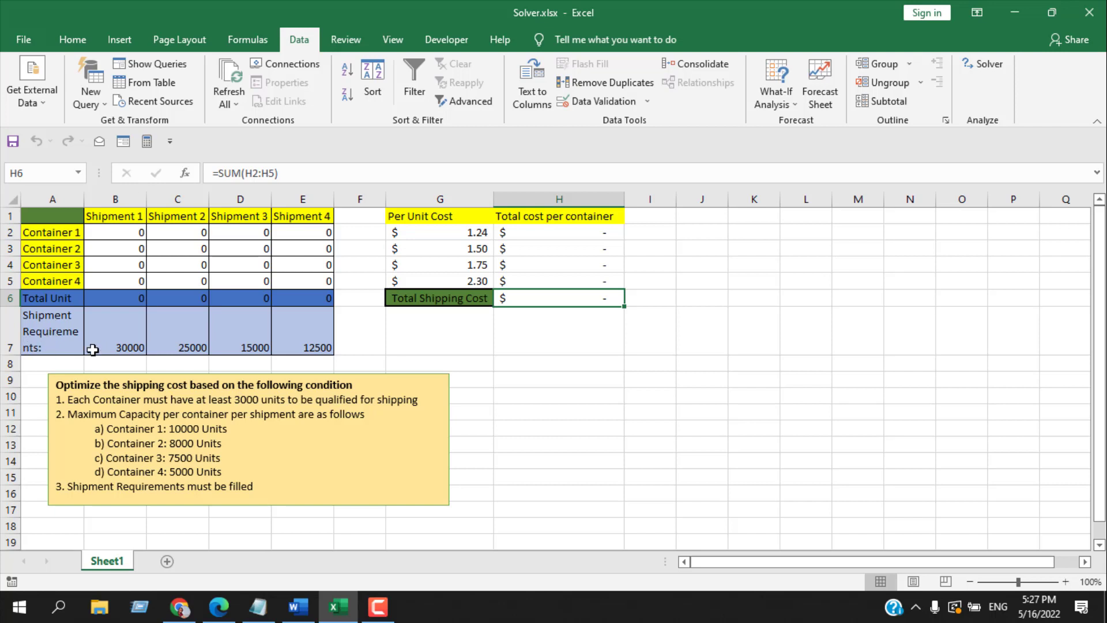
click(127, 334)
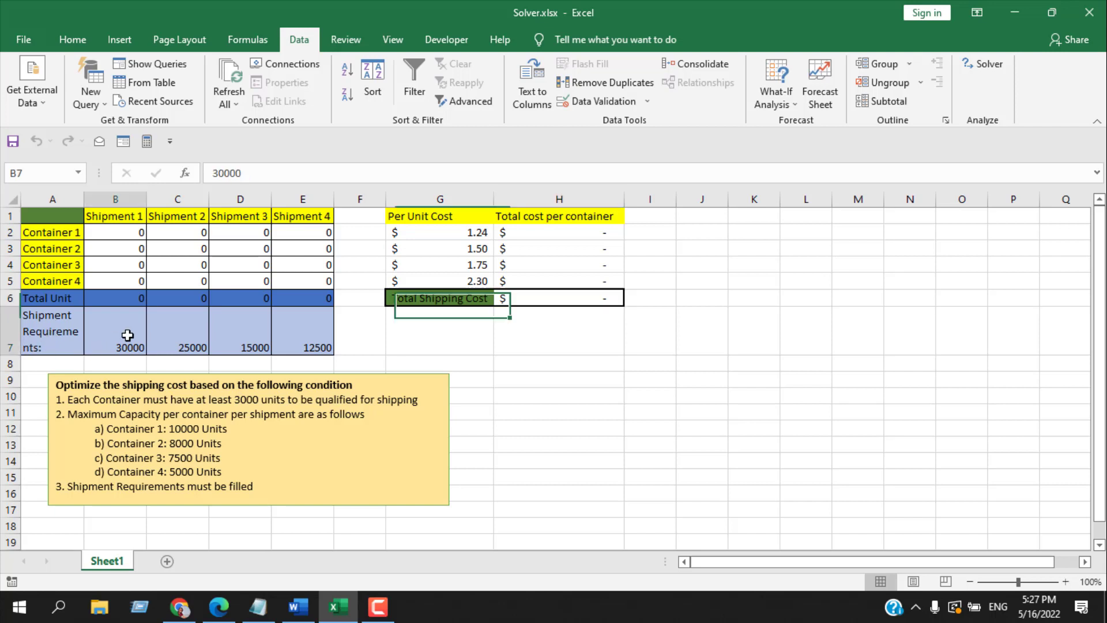
click(168, 342)
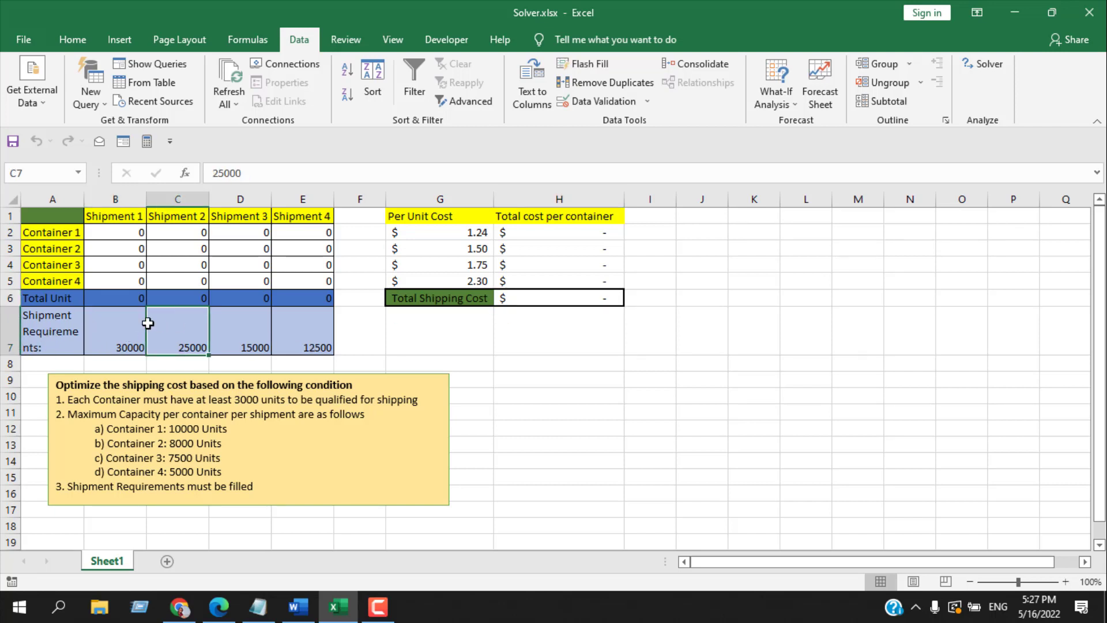
click(107, 334)
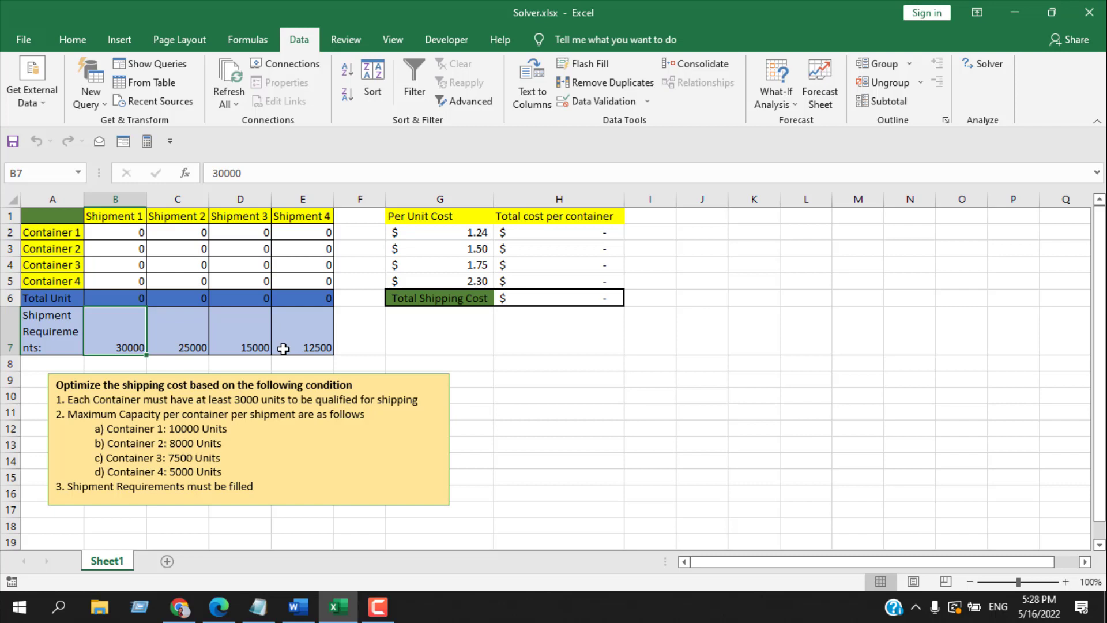
click(491, 378)
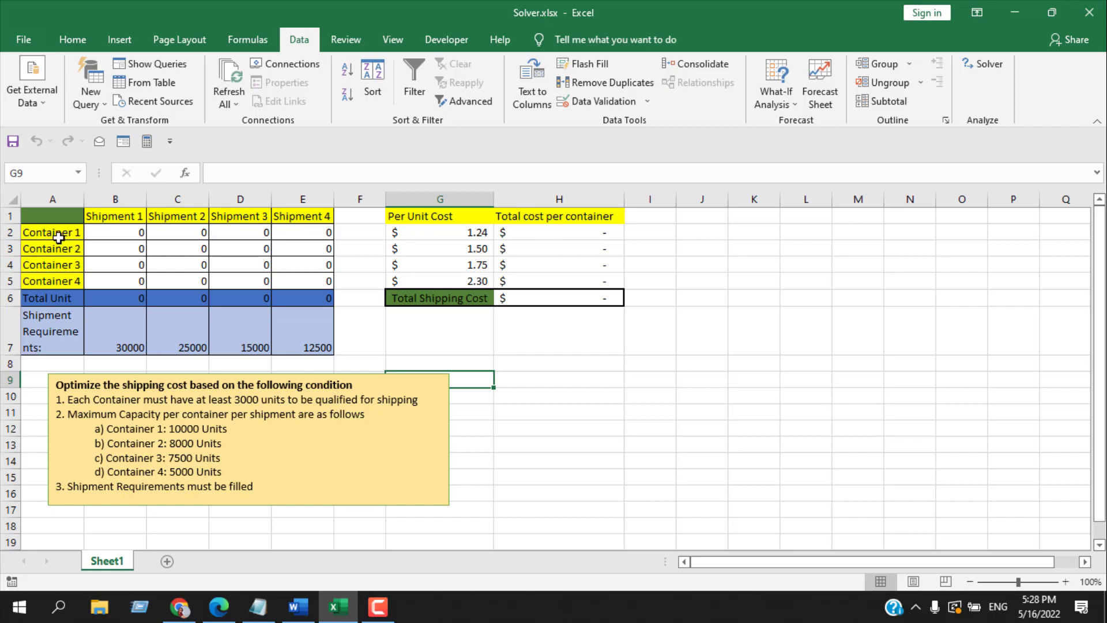
click(447, 238)
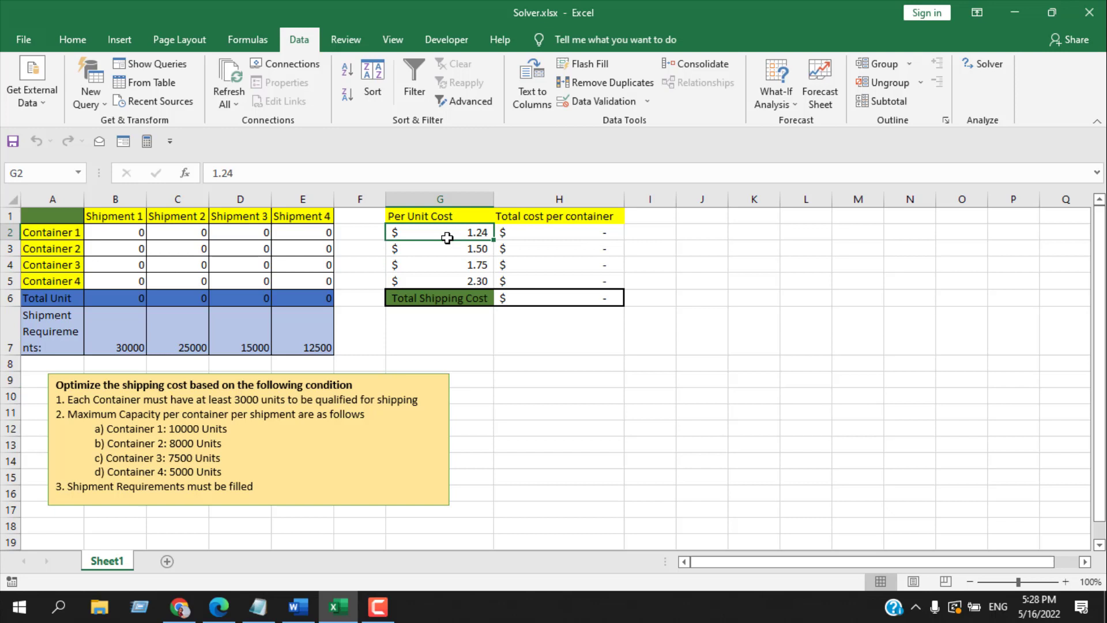
click(444, 248)
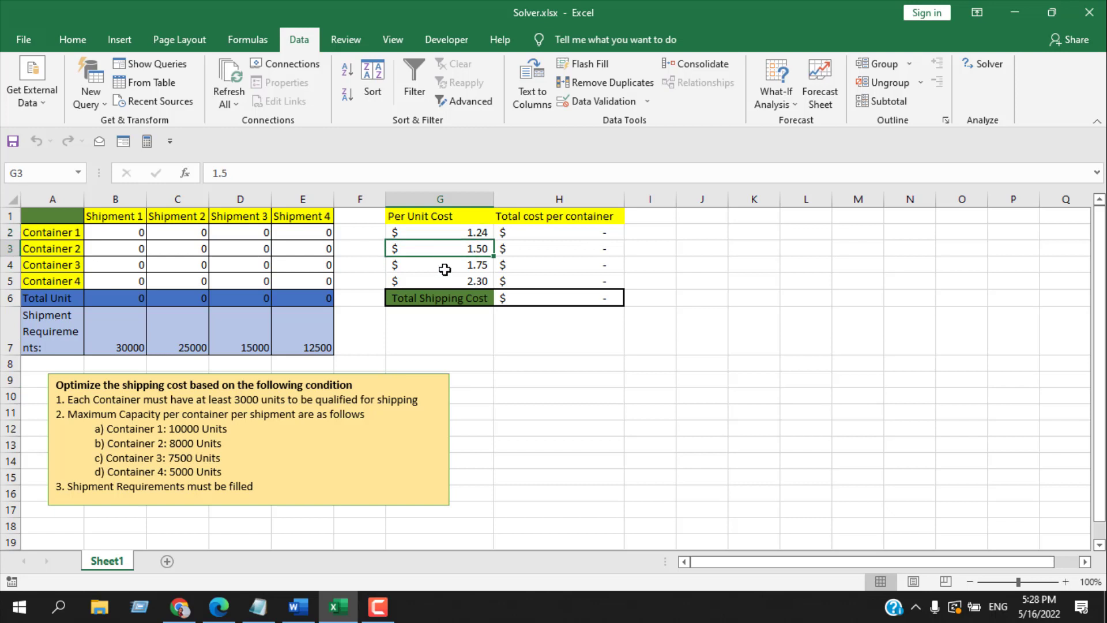
click(443, 267)
click(443, 280)
click(622, 395)
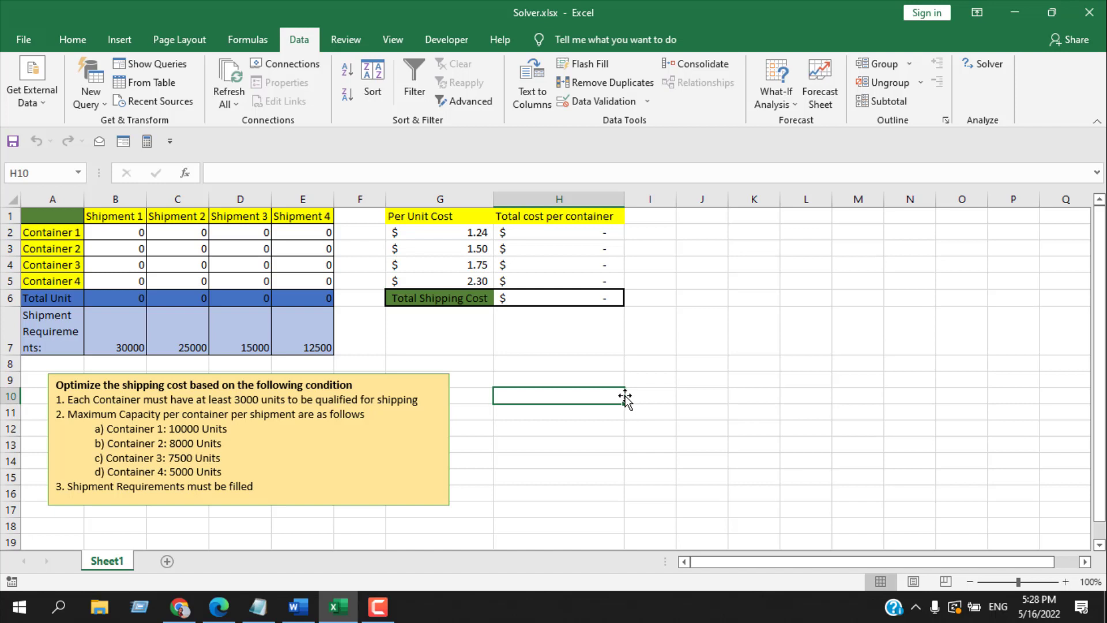
click(583, 293)
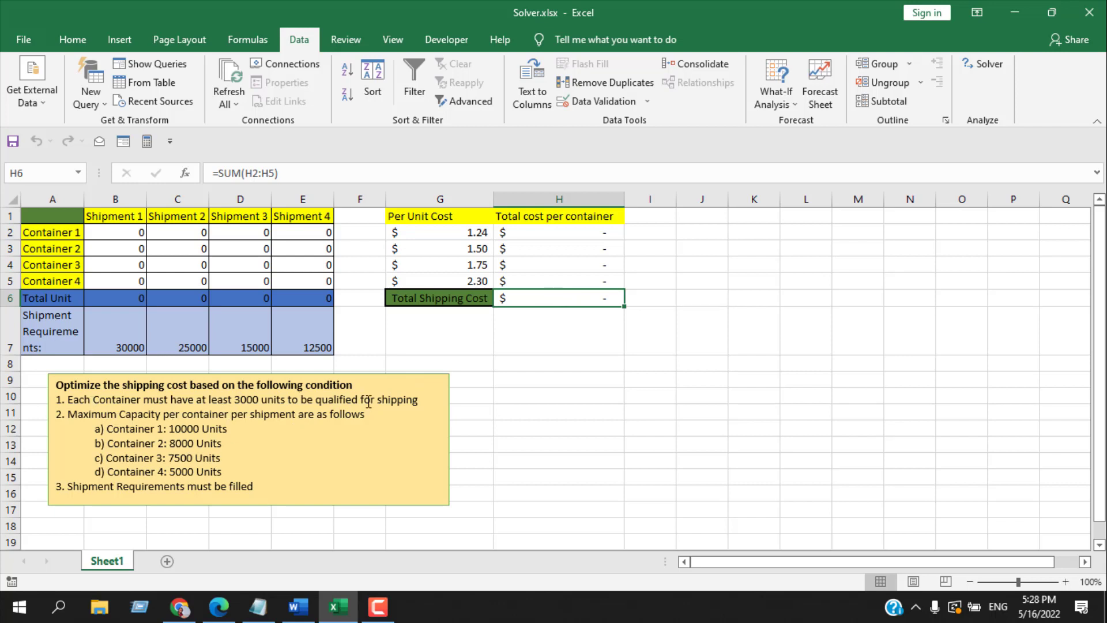
click(123, 228)
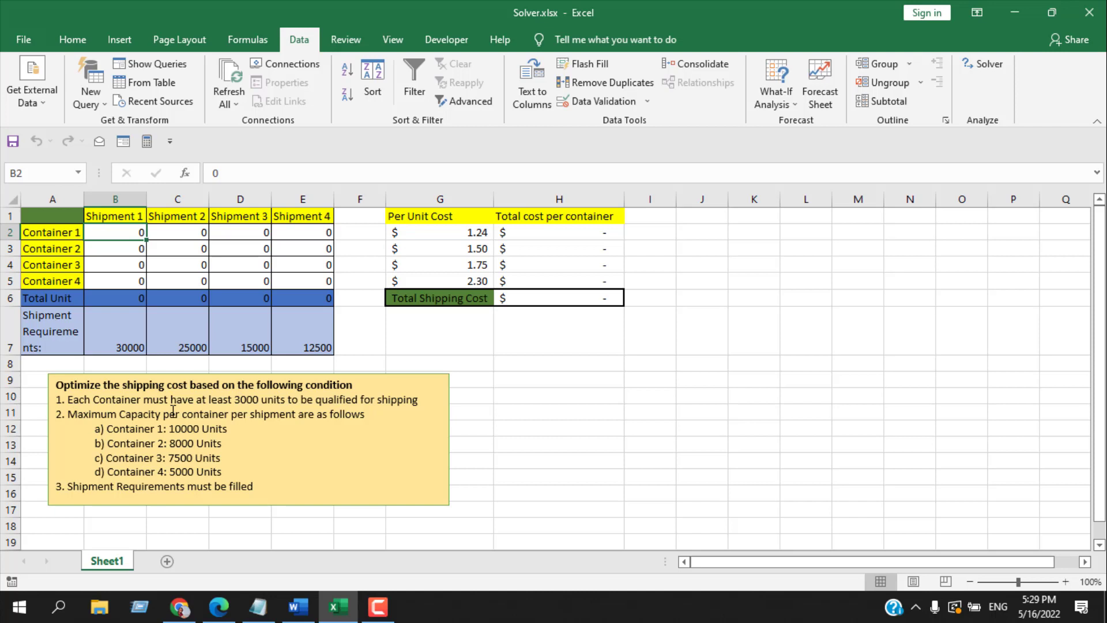
click(189, 430)
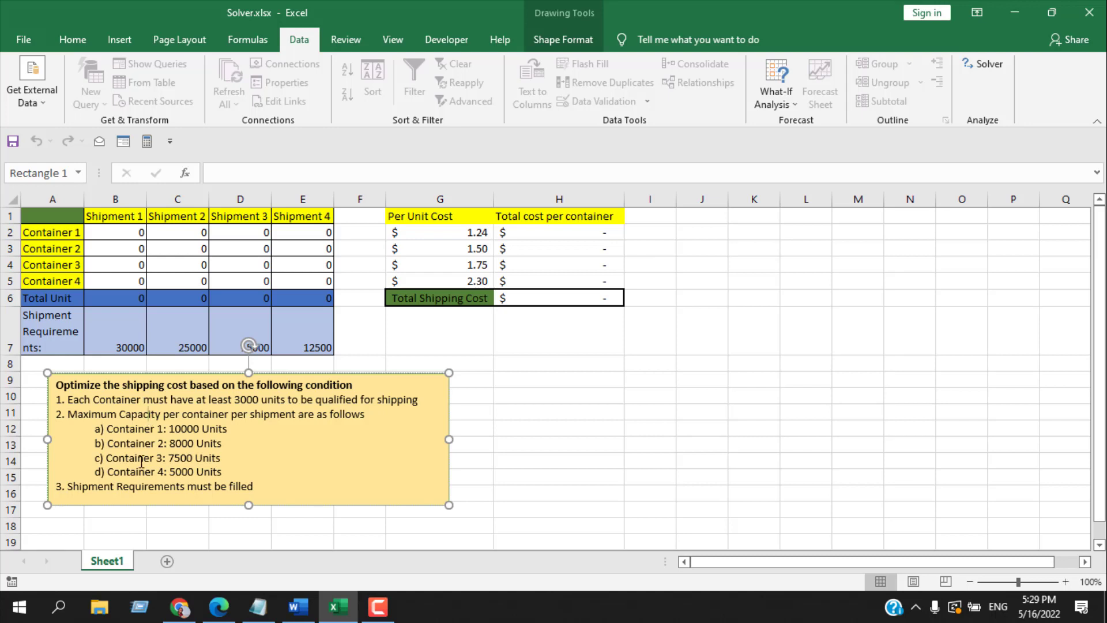
drag(99, 337, 303, 346)
click(546, 462)
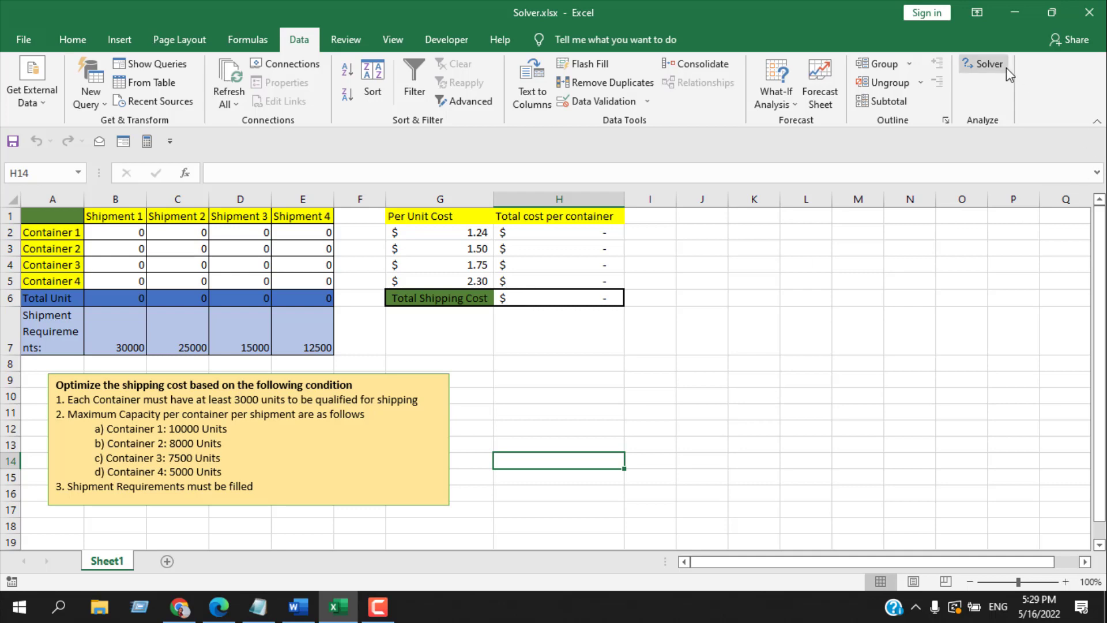
In Solver Parameters, minimize objective $H$6 by changing variable cells $B$2:$E$5.
click(992, 72)
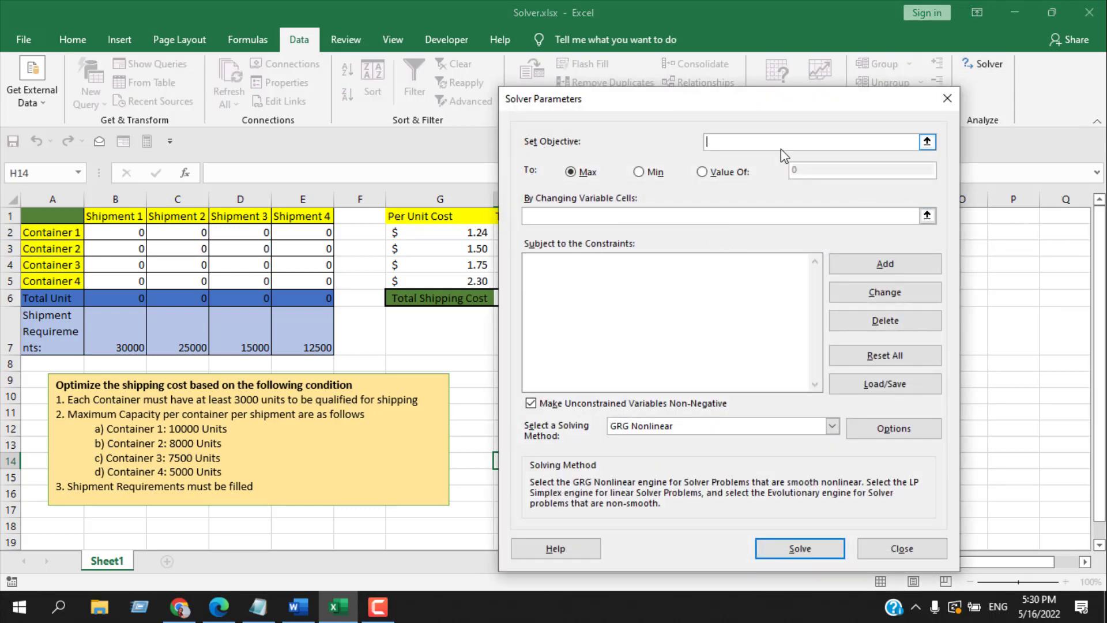
drag(835, 99, 957, 69)
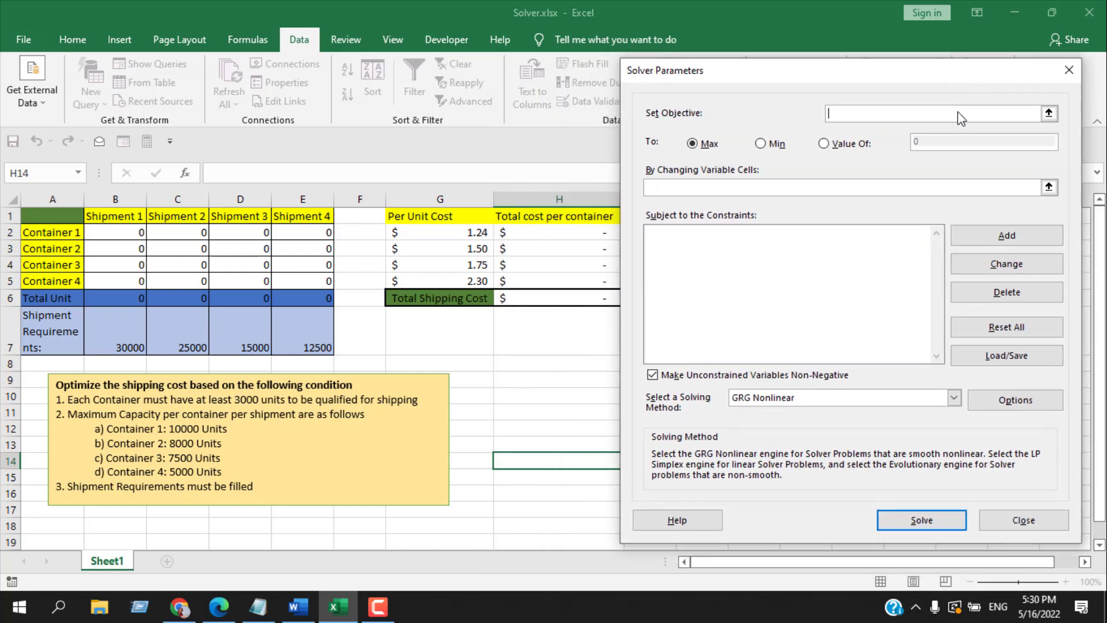
click(546, 294)
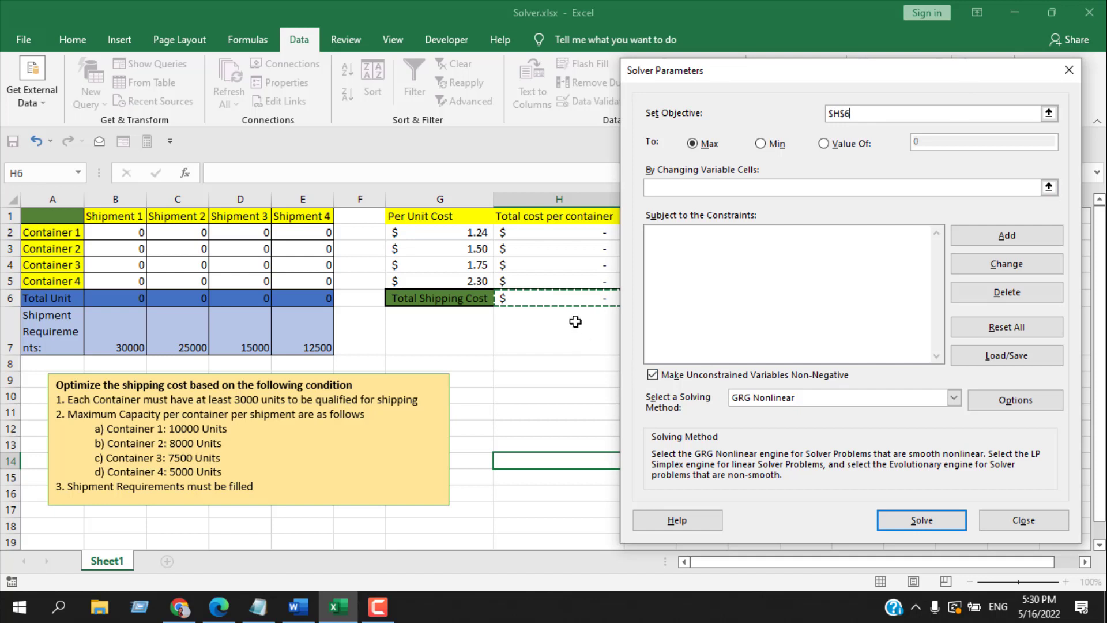
click(766, 148)
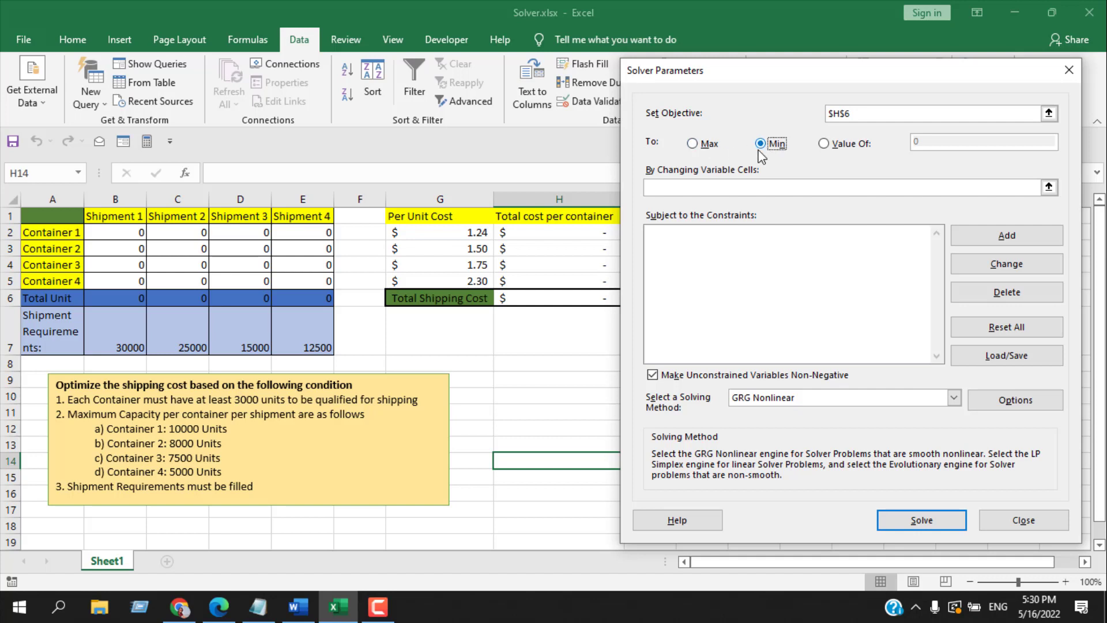
click(709, 188)
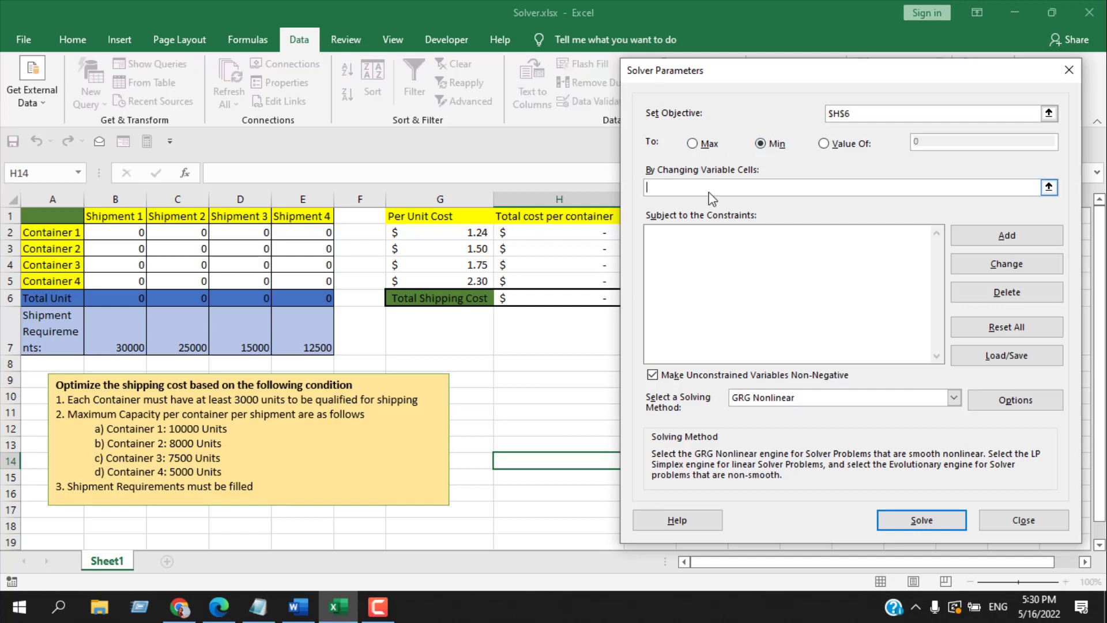
click(114, 232)
drag(115, 232, 285, 279)
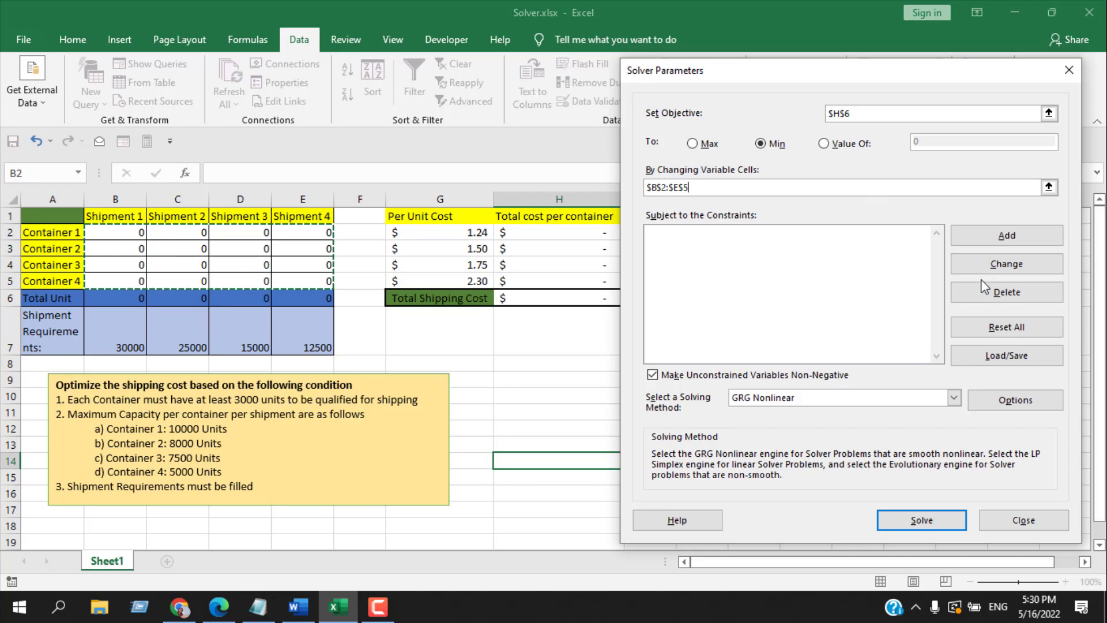
Add a constraint on $B$2:$E$5 with value 3000, leaving the default <= operator.
click(1021, 240)
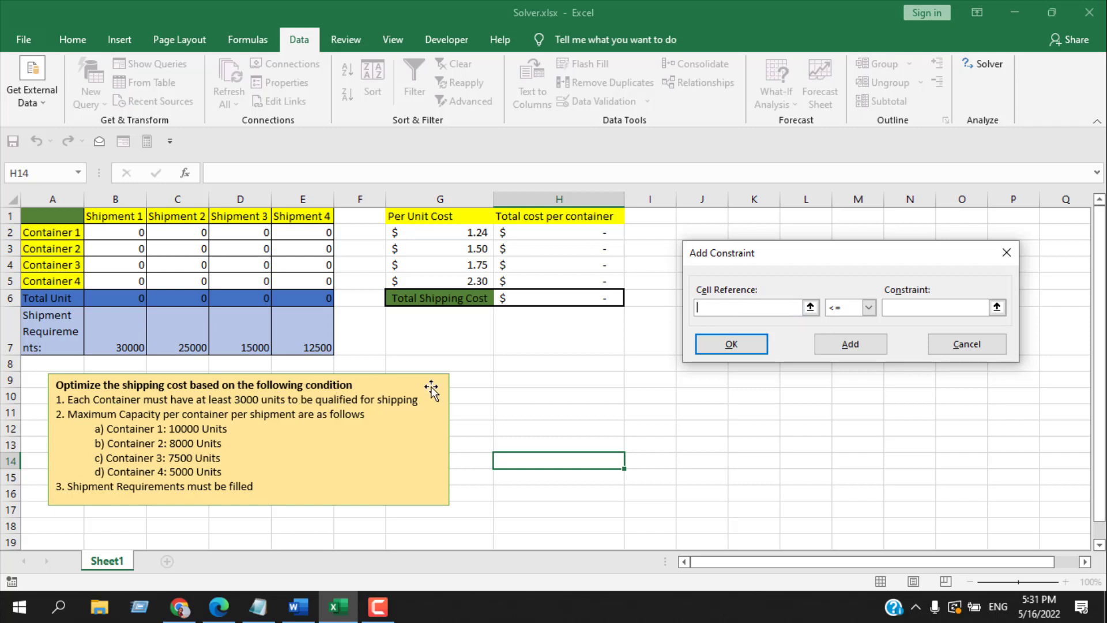
drag(119, 230, 288, 282)
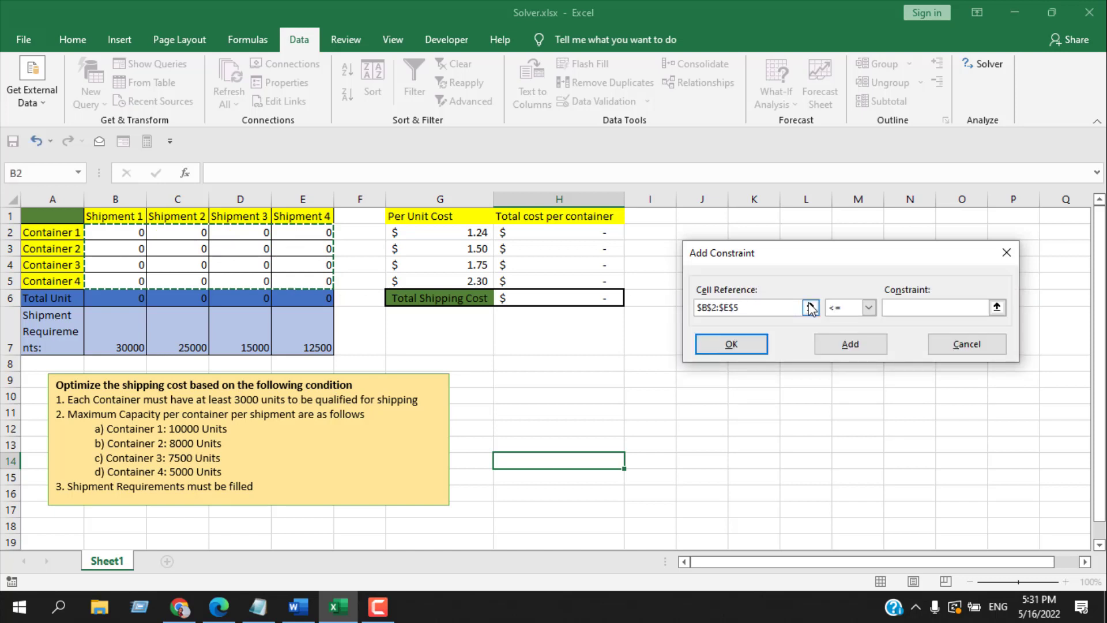
click(869, 307)
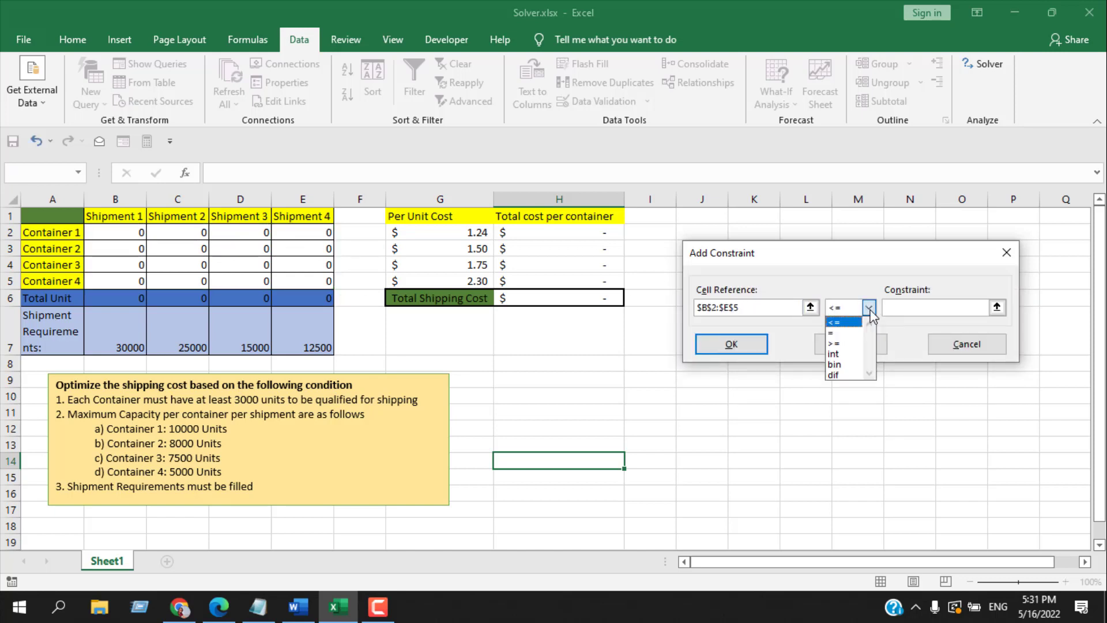
click(837, 324)
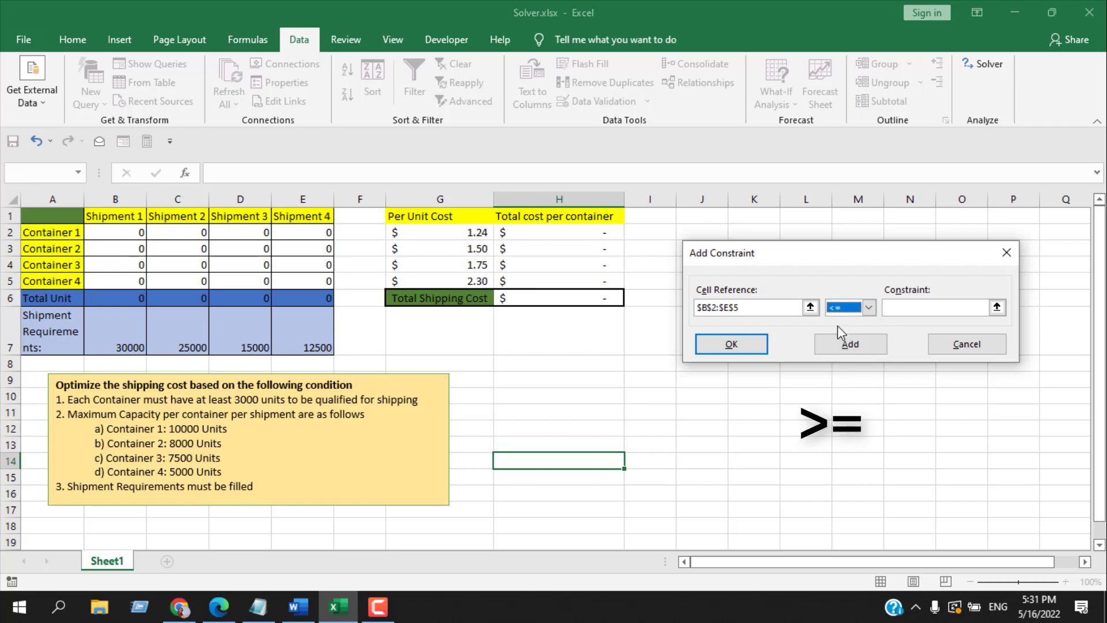
click(930, 309)
text(30)
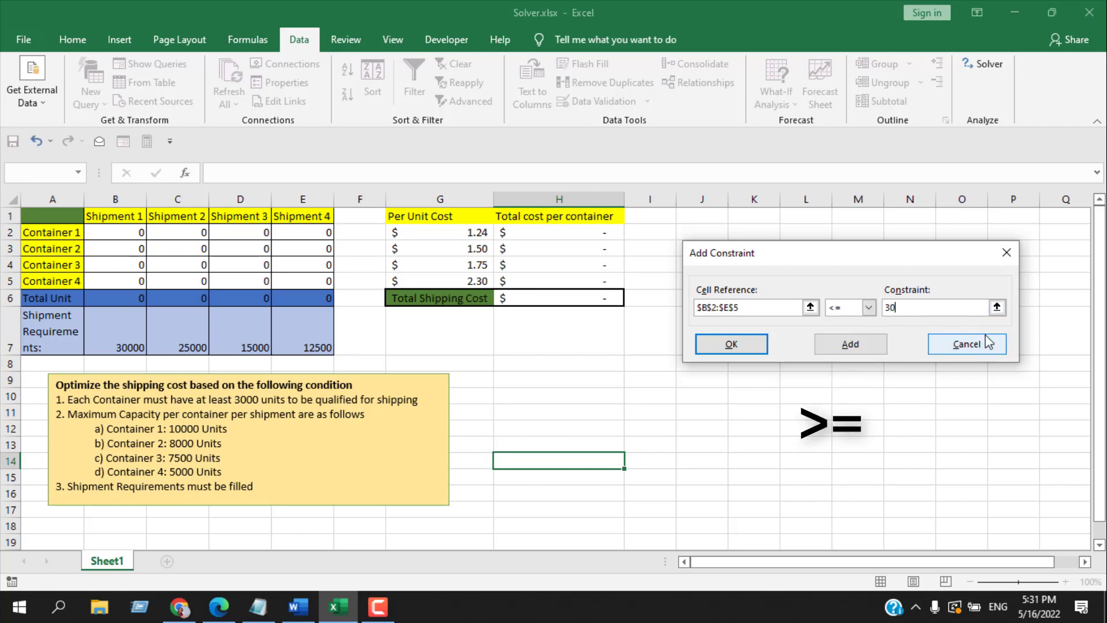
text(00)
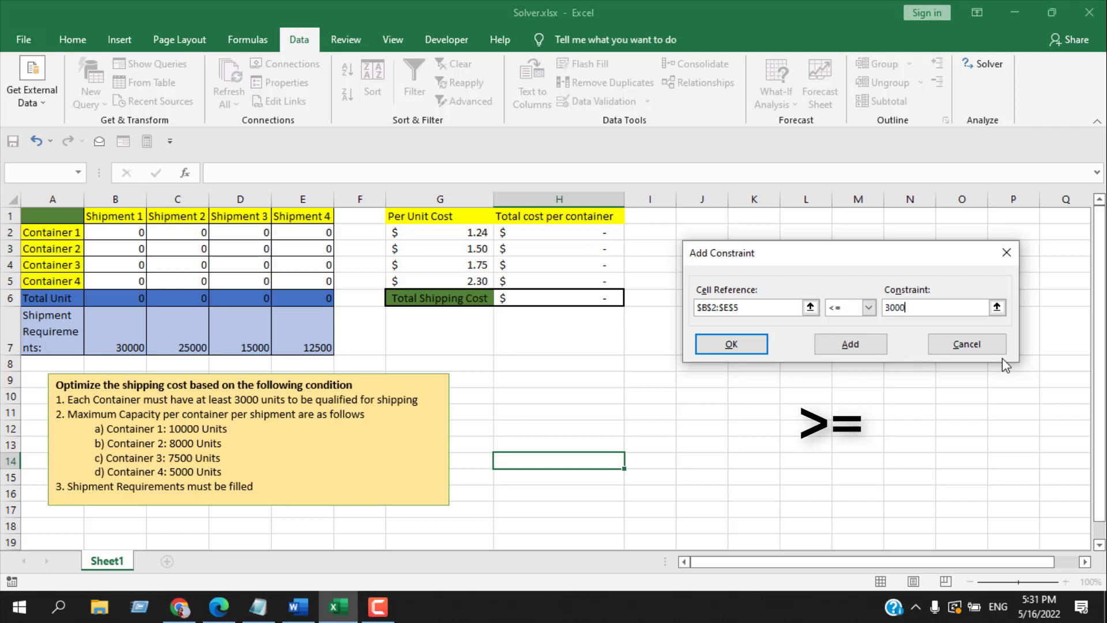
click(846, 347)
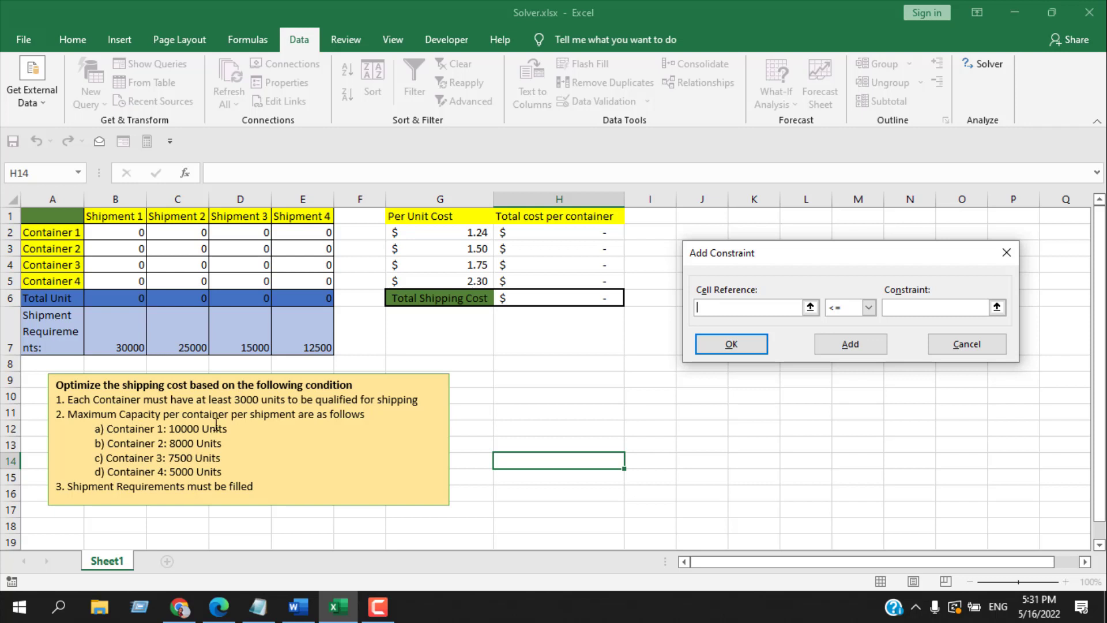
Add capacity limits $B$2:$E$2 <= 10000 for Container 1 and $B$3:$E$3 <= 8000 for Container 2.
click(107, 235)
drag(145, 231, 304, 233)
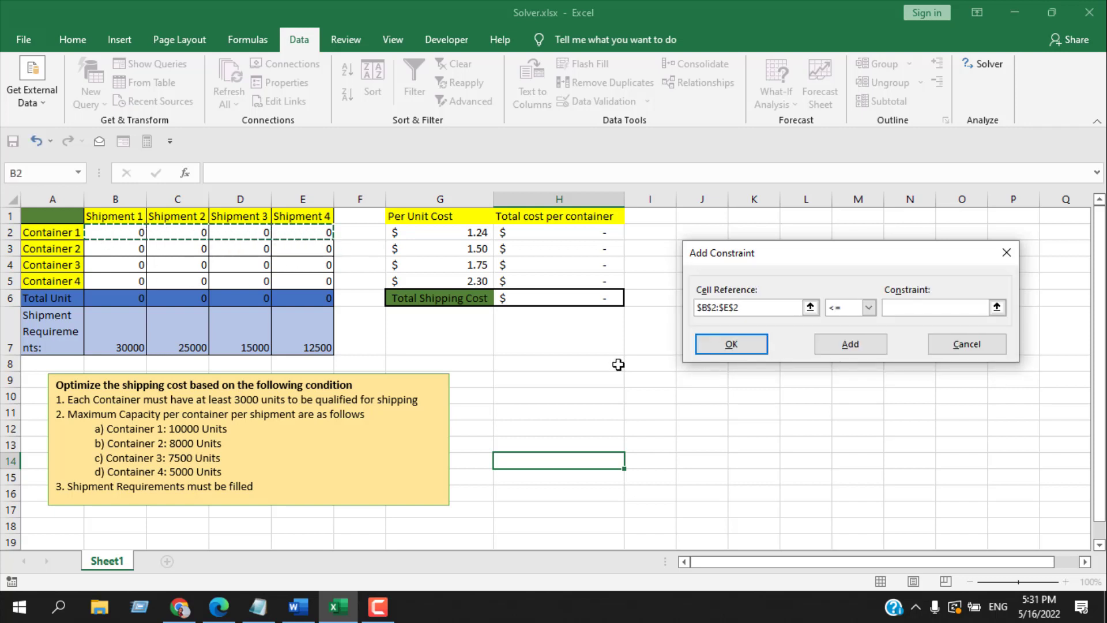
click(868, 308)
click(901, 309)
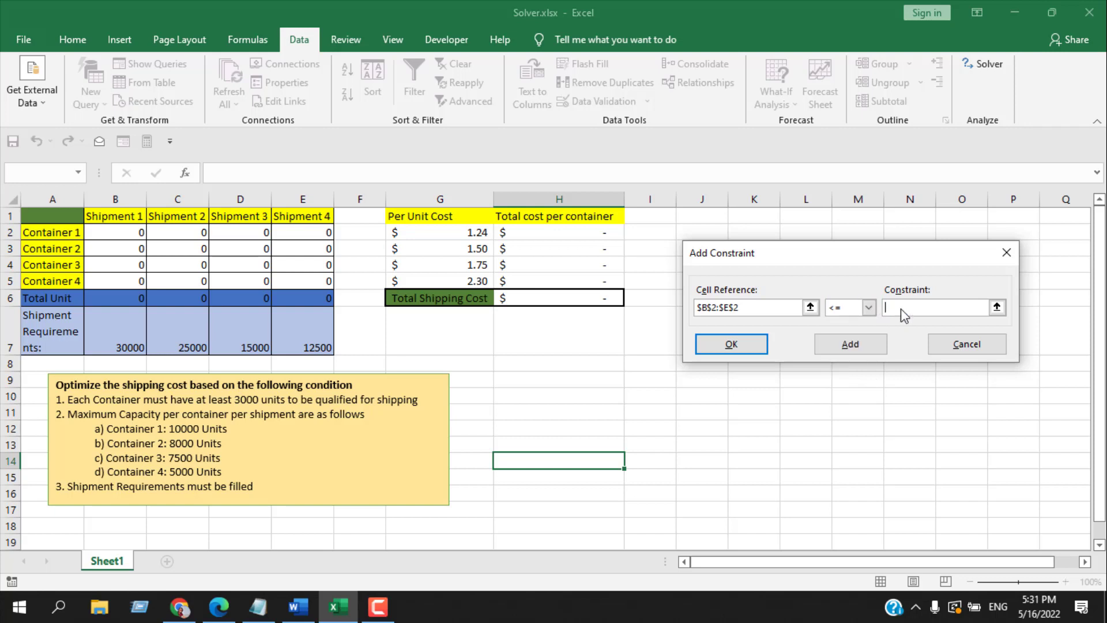
text(10000)
click(846, 351)
drag(123, 252, 289, 256)
click(920, 311)
text(8000)
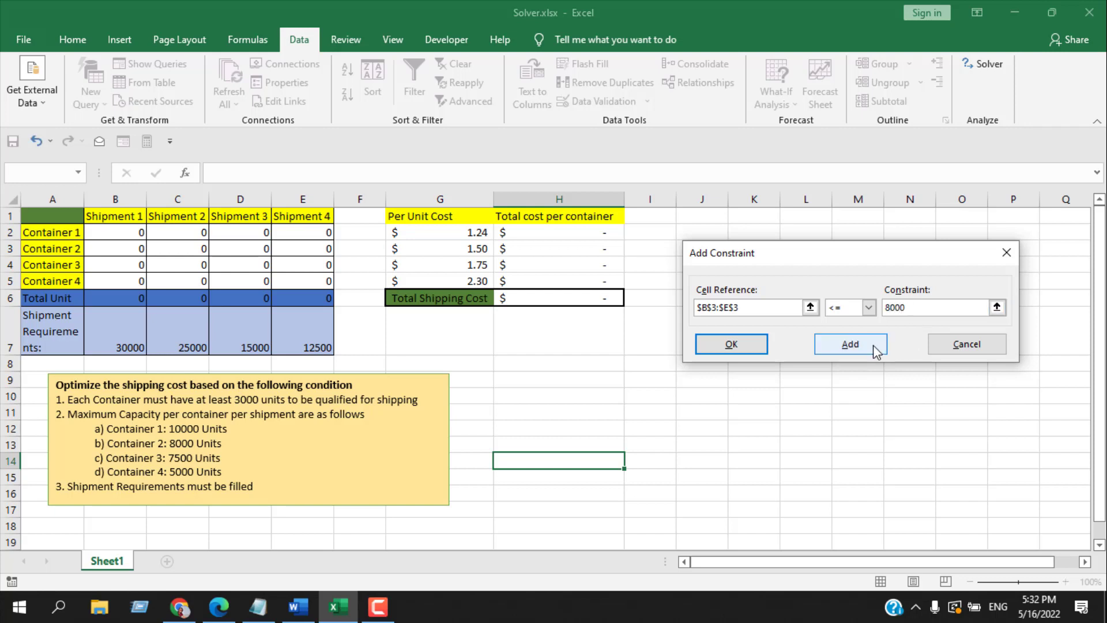
click(872, 344)
Add capacity limits $B$4:$E$4 <= 7500 for Container 3 and $B$5:$E$5 <= 5000 for Container 4.
drag(112, 265, 296, 262)
click(931, 309)
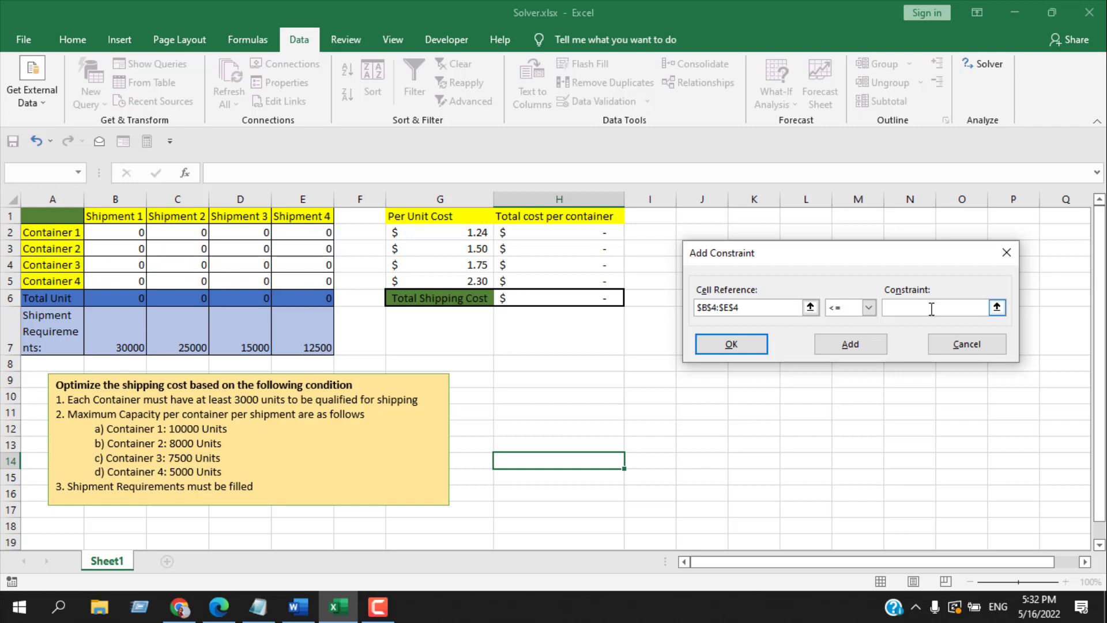
text(7500)
click(851, 343)
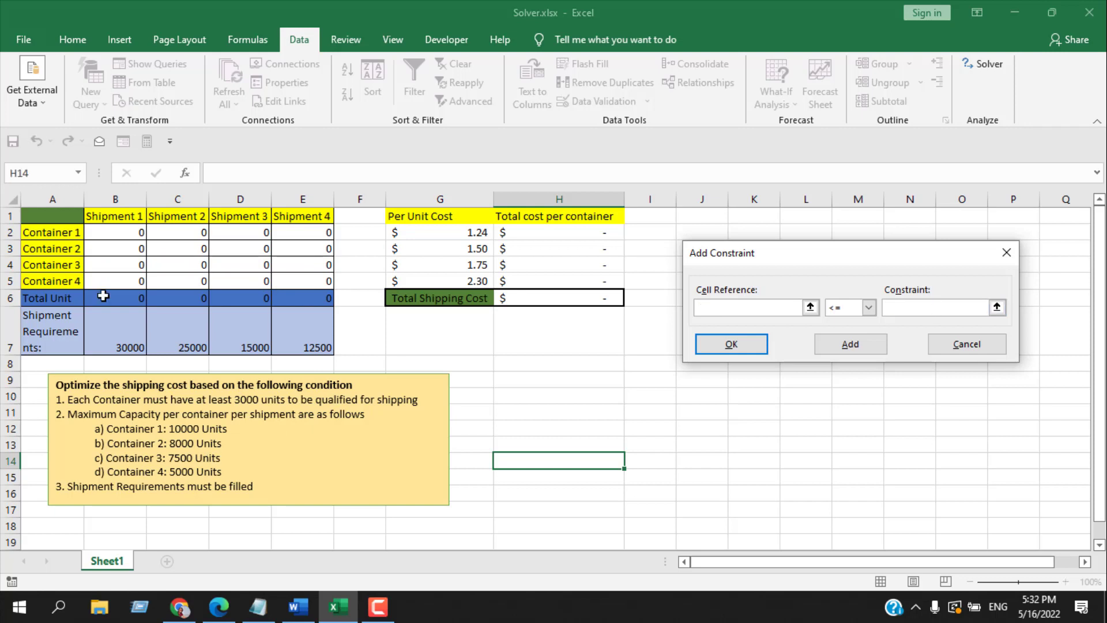
click(774, 314)
drag(106, 282, 309, 282)
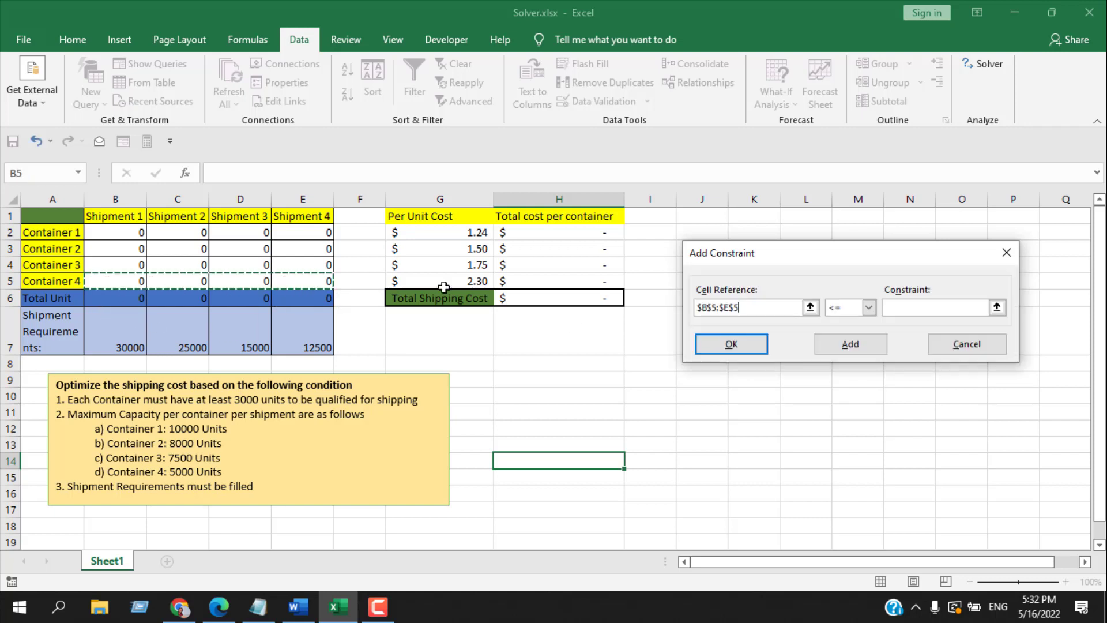
click(956, 306)
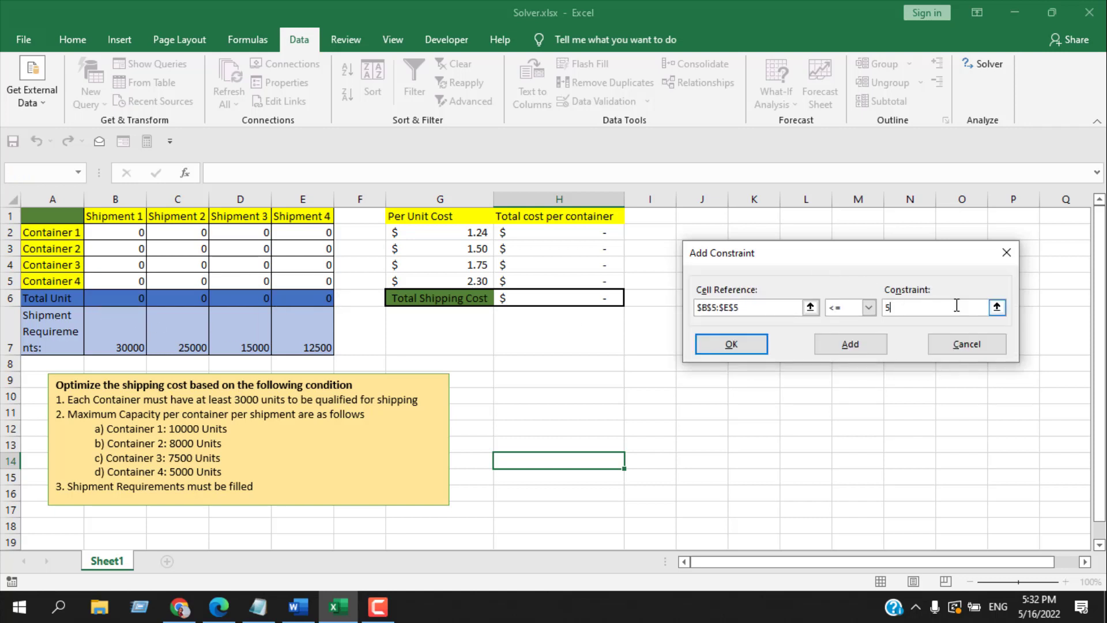
text(5000)
click(845, 349)
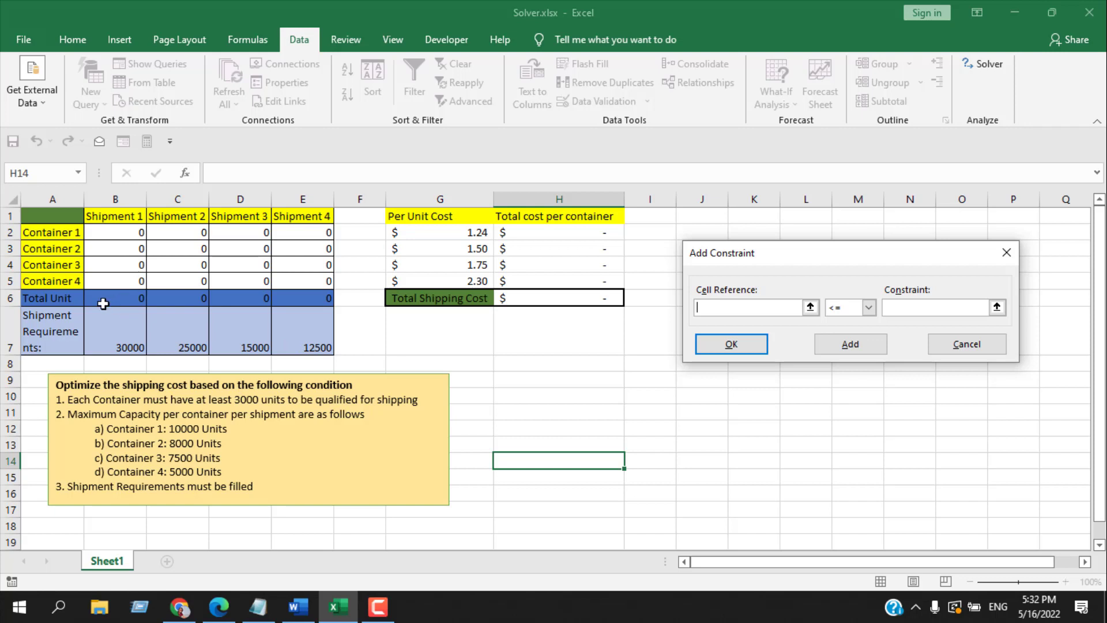
Add the equality constraint $B$6:$E$6 = $B$7:$E$7 and return to Solver Parameters.
drag(102, 303, 285, 296)
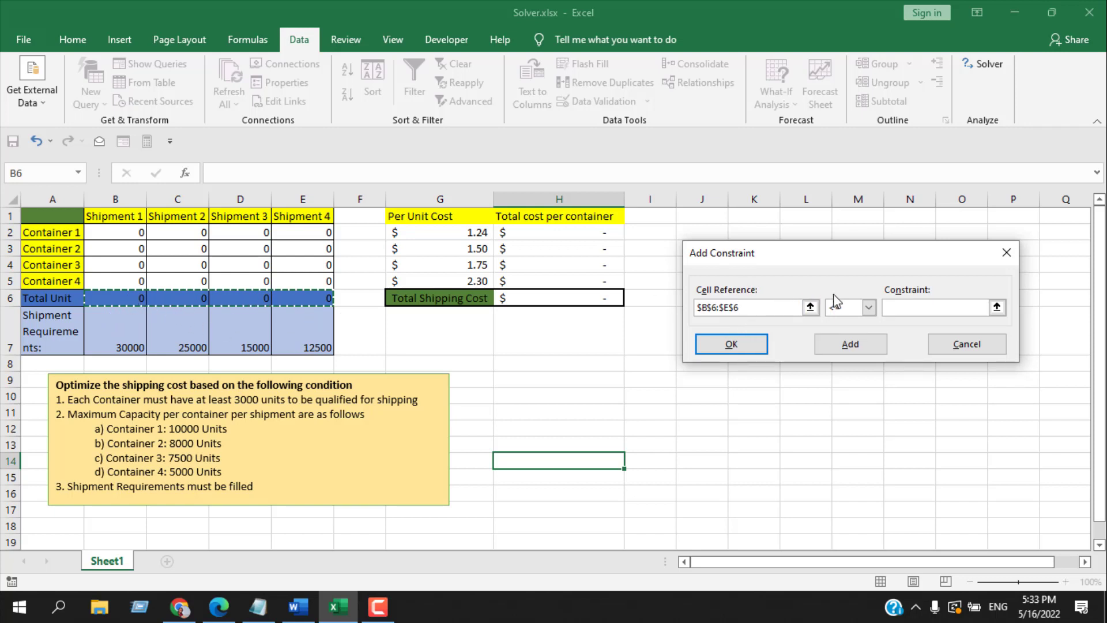
click(869, 308)
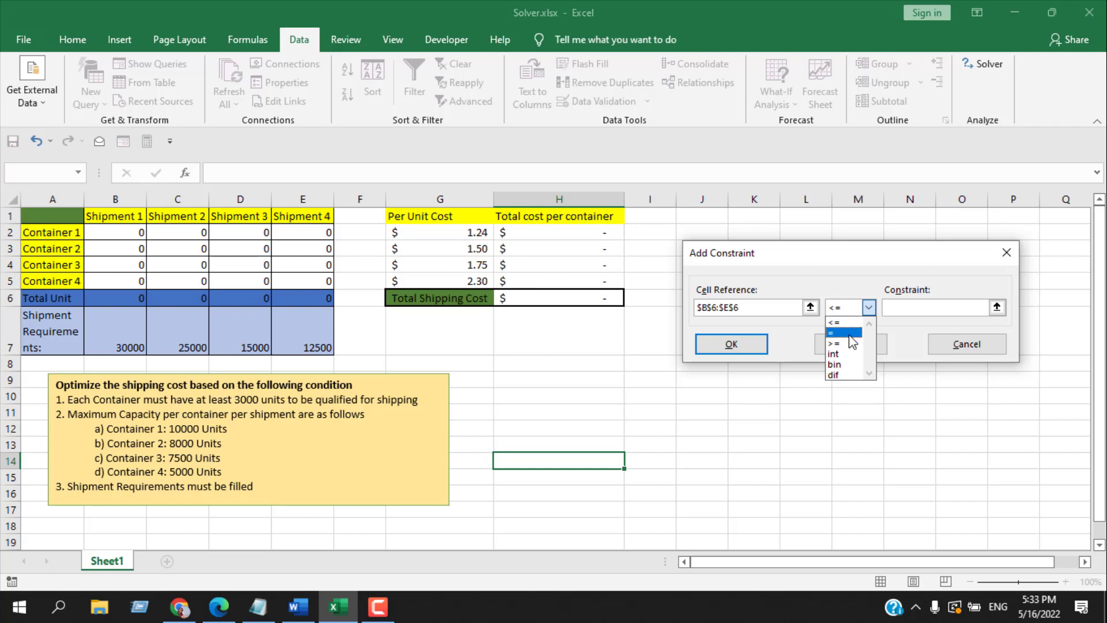
click(850, 335)
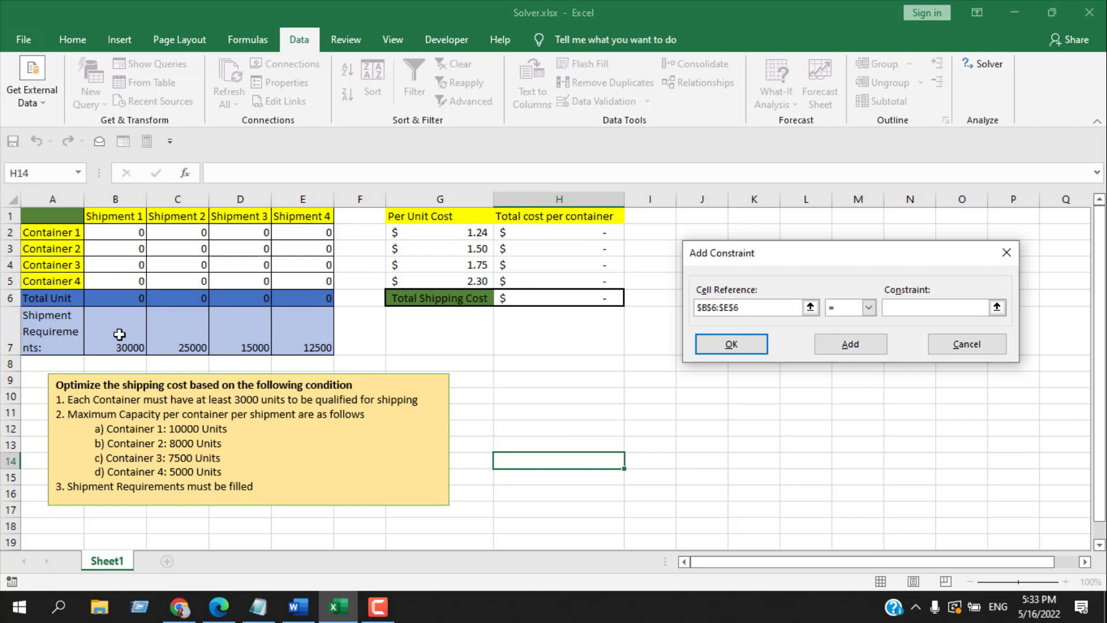
drag(120, 335, 294, 335)
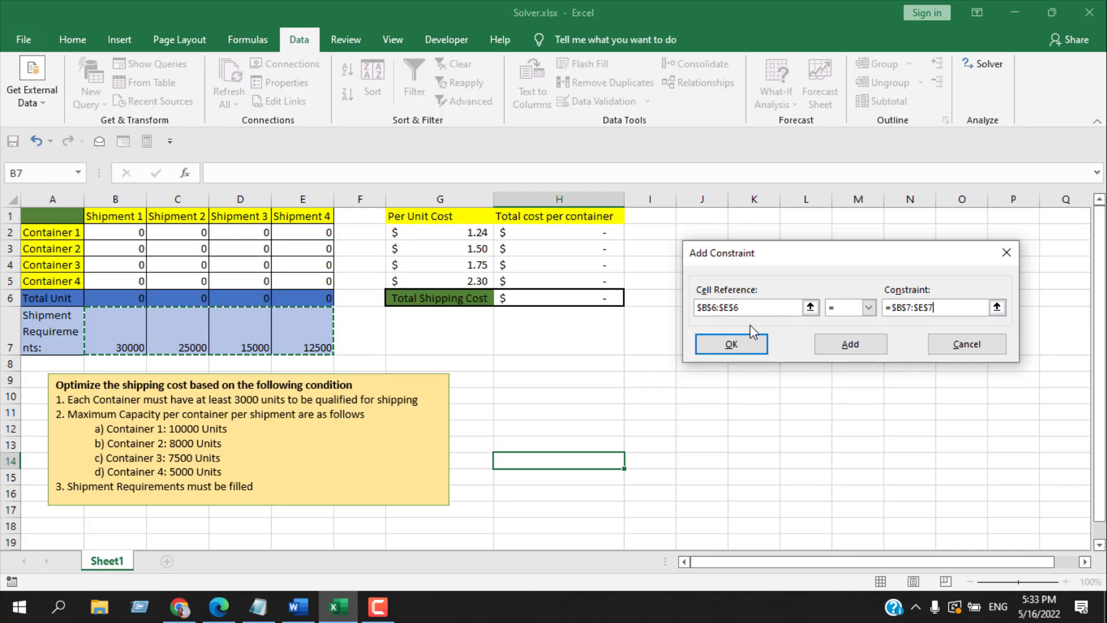
click(718, 344)
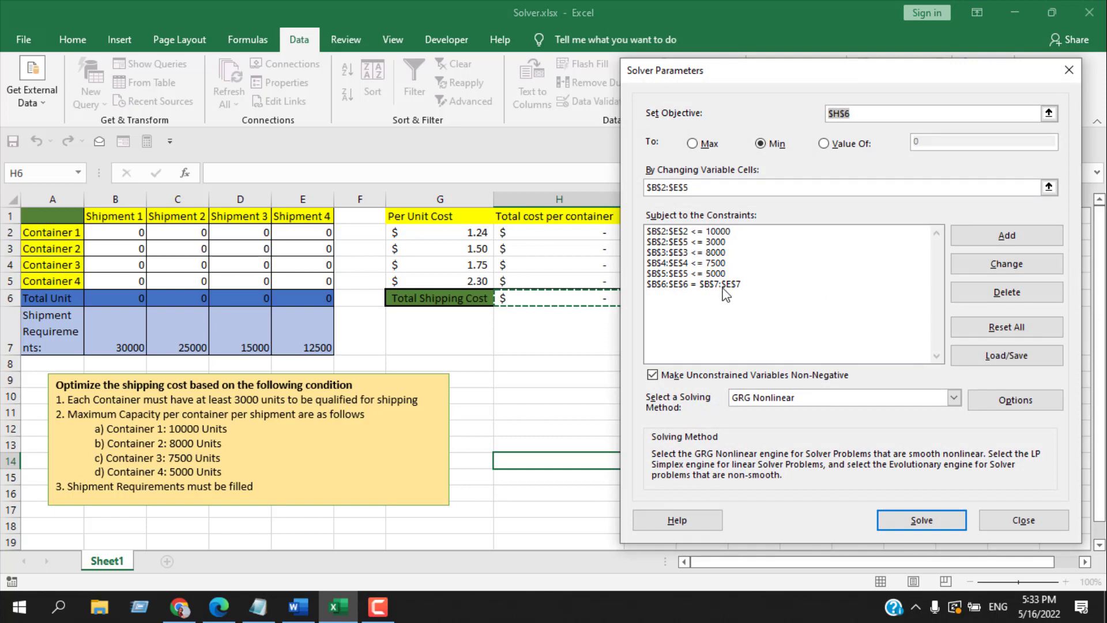
Change the $B$2:$E$5 <= 3000 constraint to $B$2:$E$5 >= 3000.
click(718, 243)
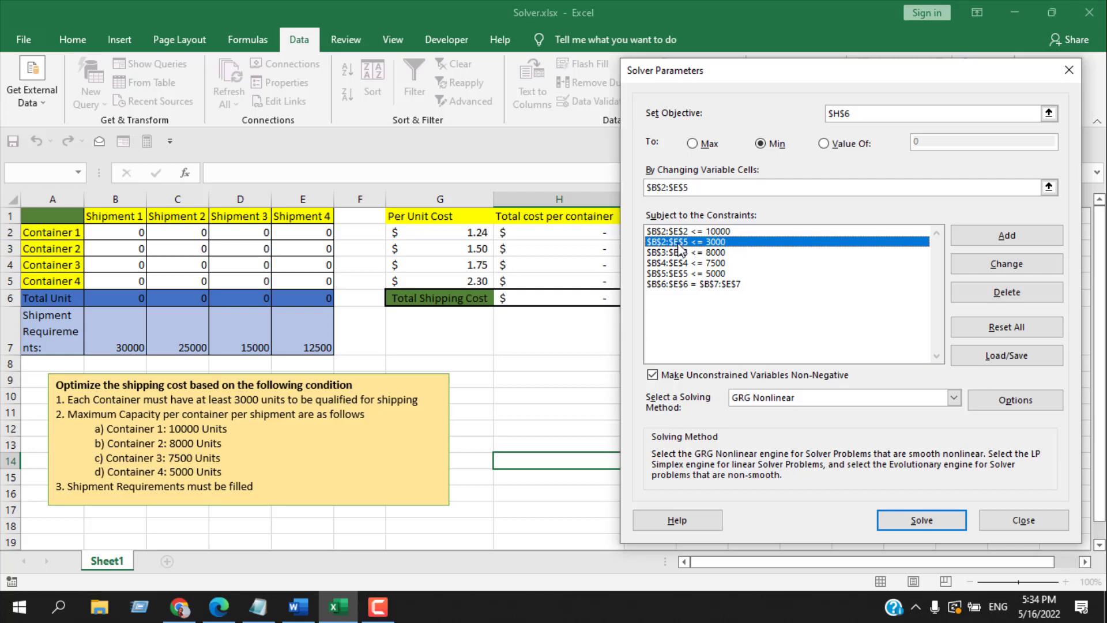
click(989, 267)
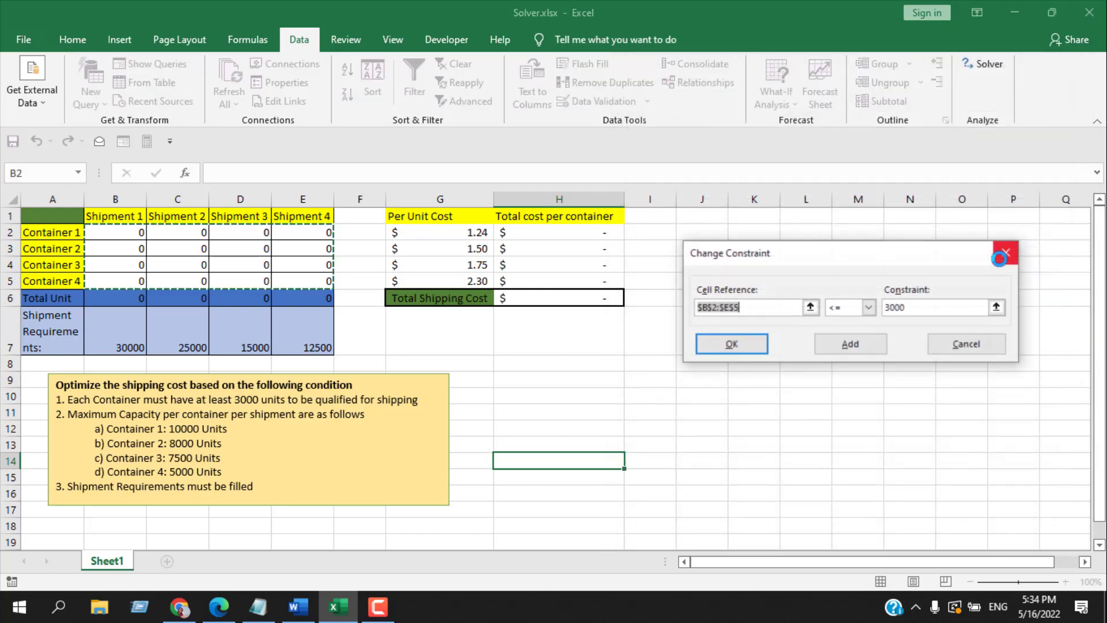
click(869, 308)
click(844, 343)
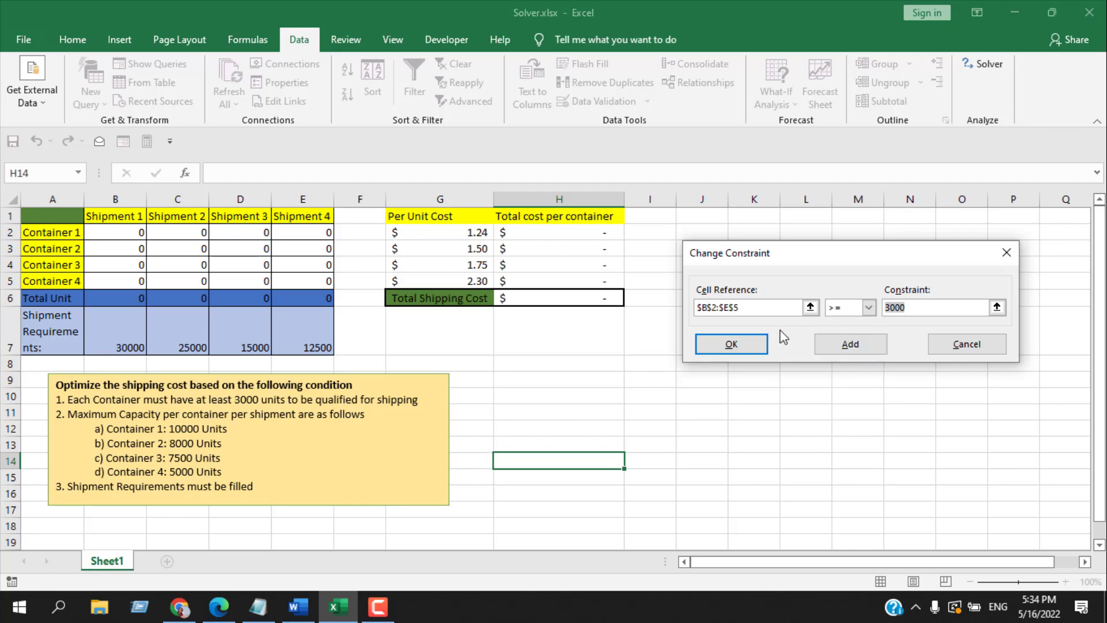
click(747, 345)
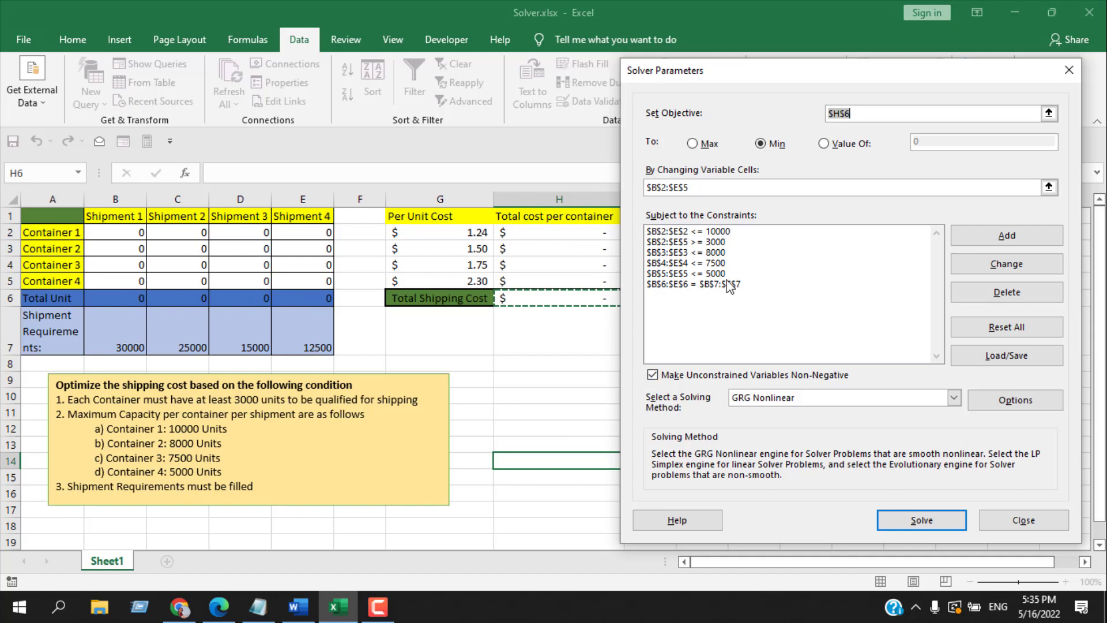
Run Solver and keep its solution, giving a Total Shipping Cost of $131,255.00.
click(909, 523)
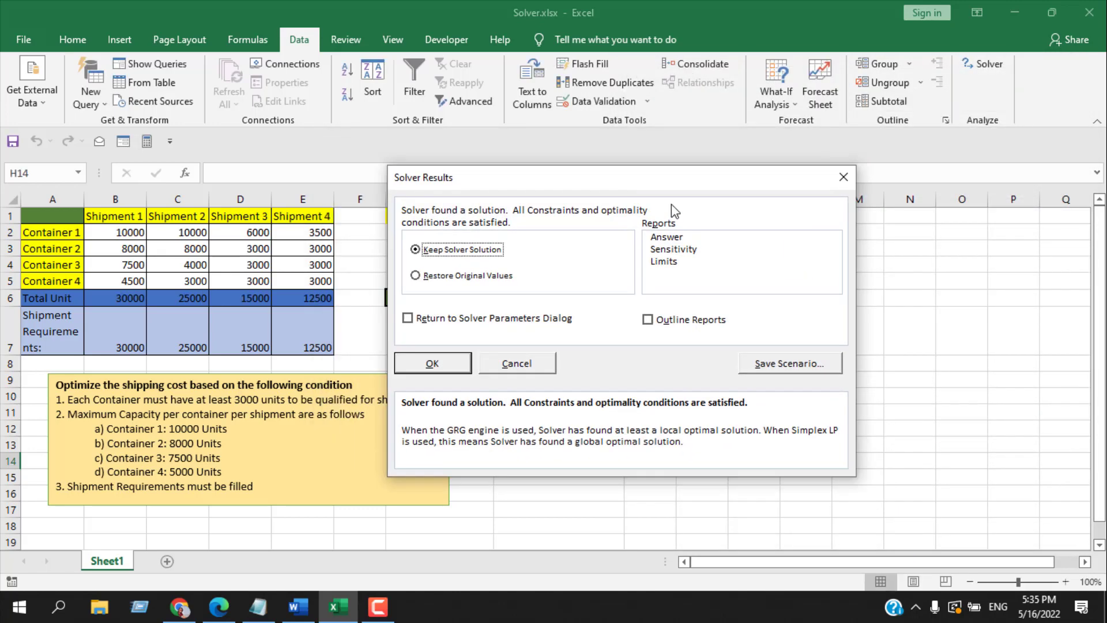
drag(641, 171, 838, 210)
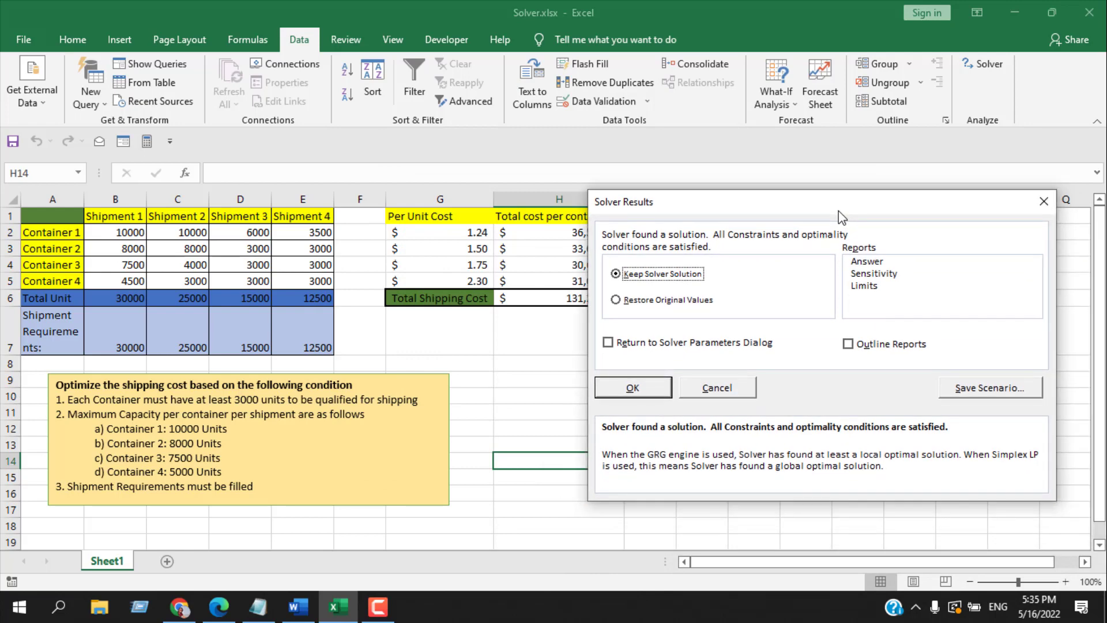
click(663, 389)
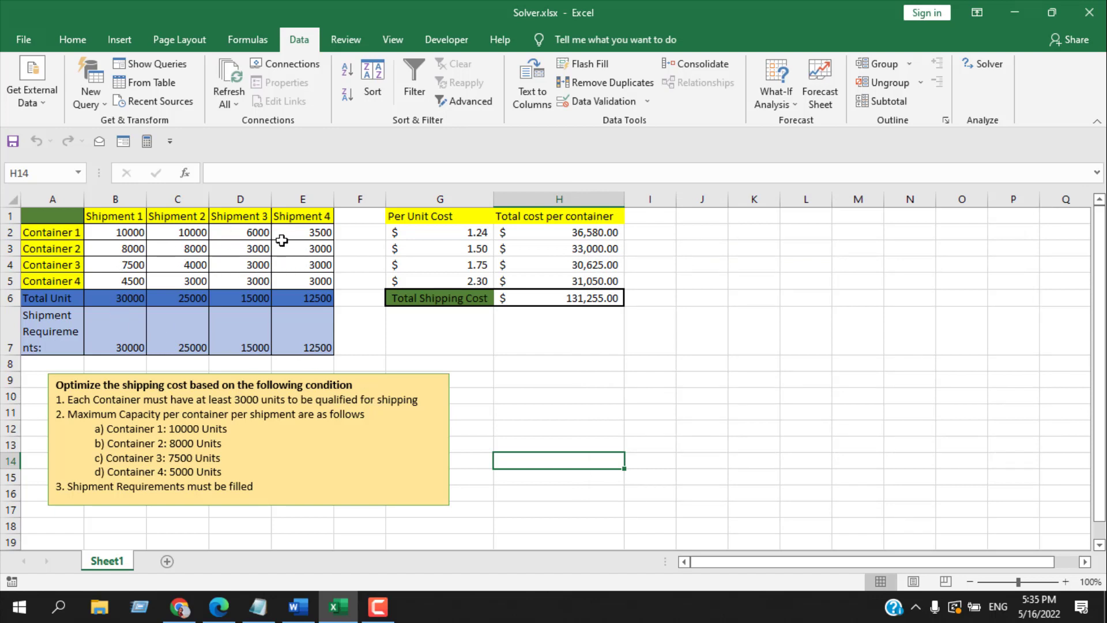
drag(104, 233, 294, 293)
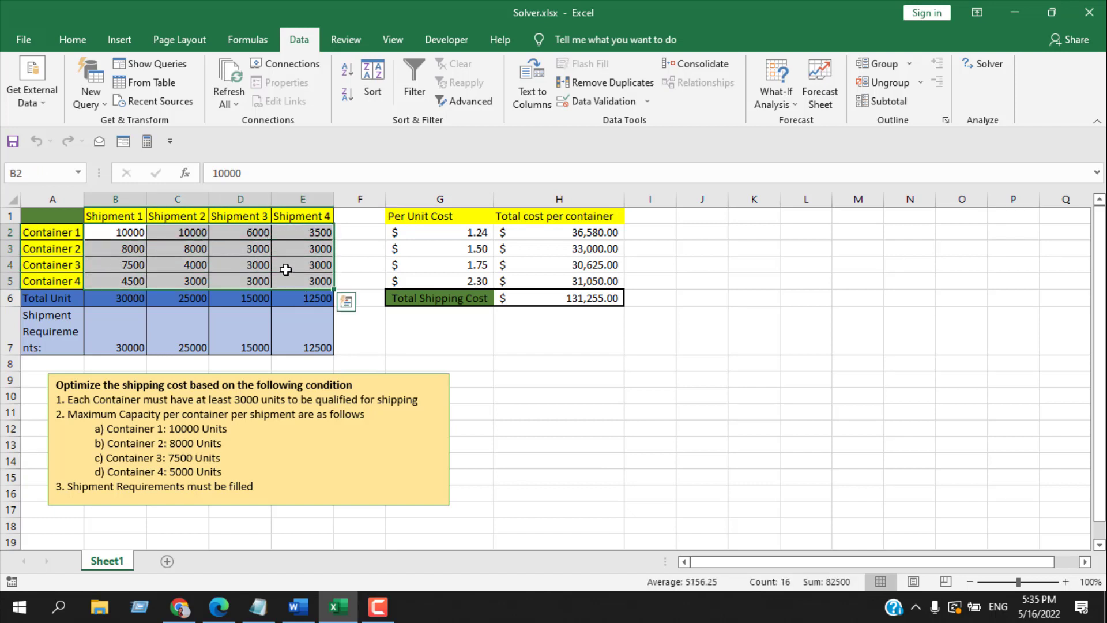
click(63, 399)
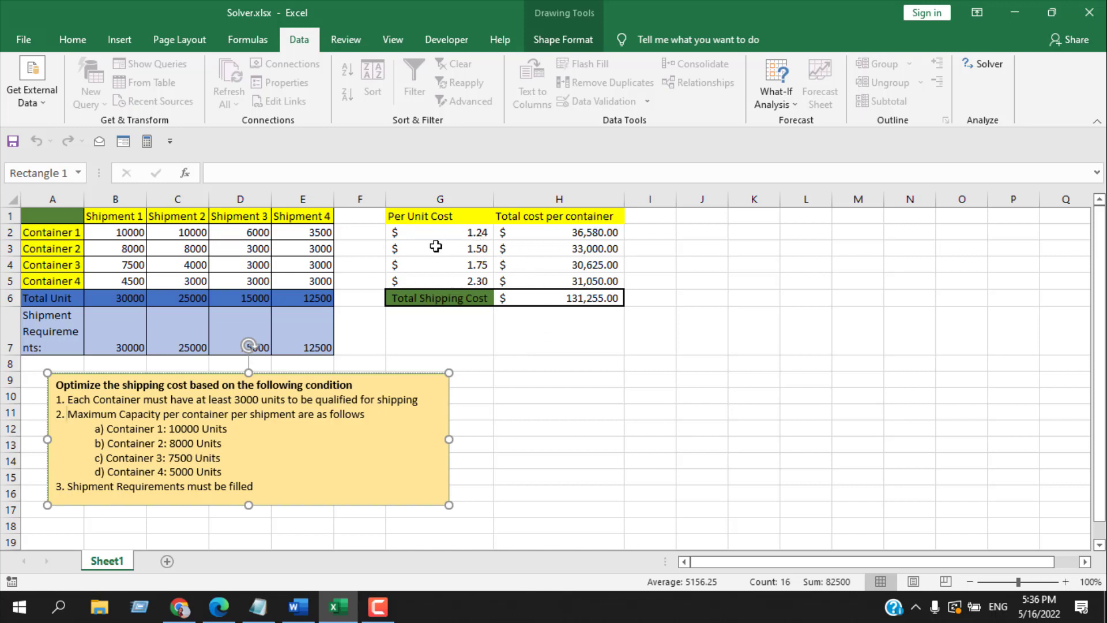
click(603, 301)
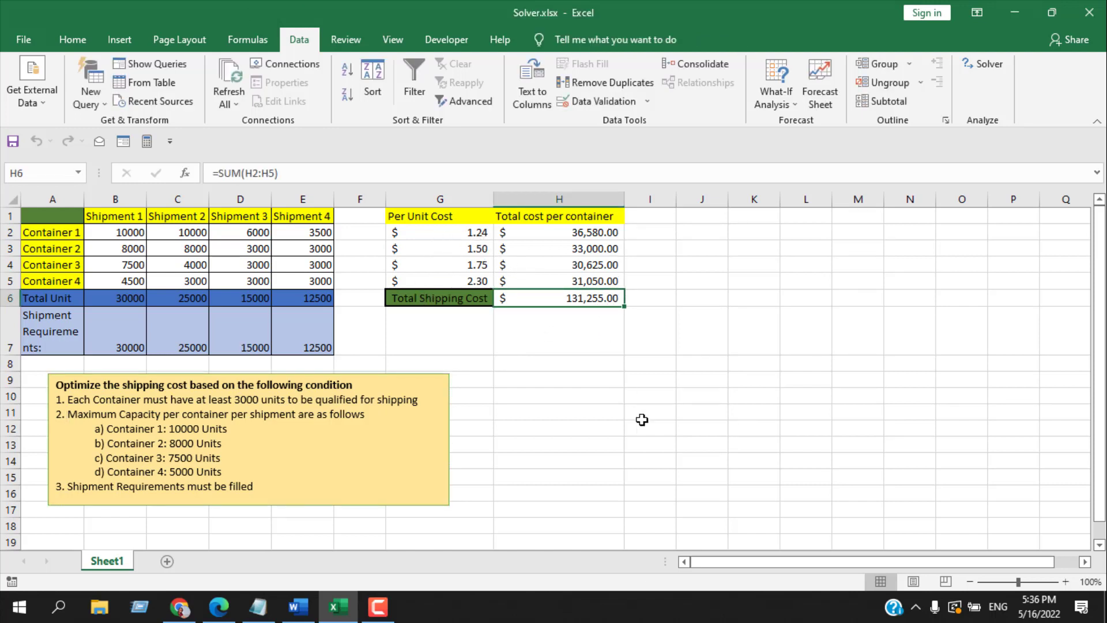